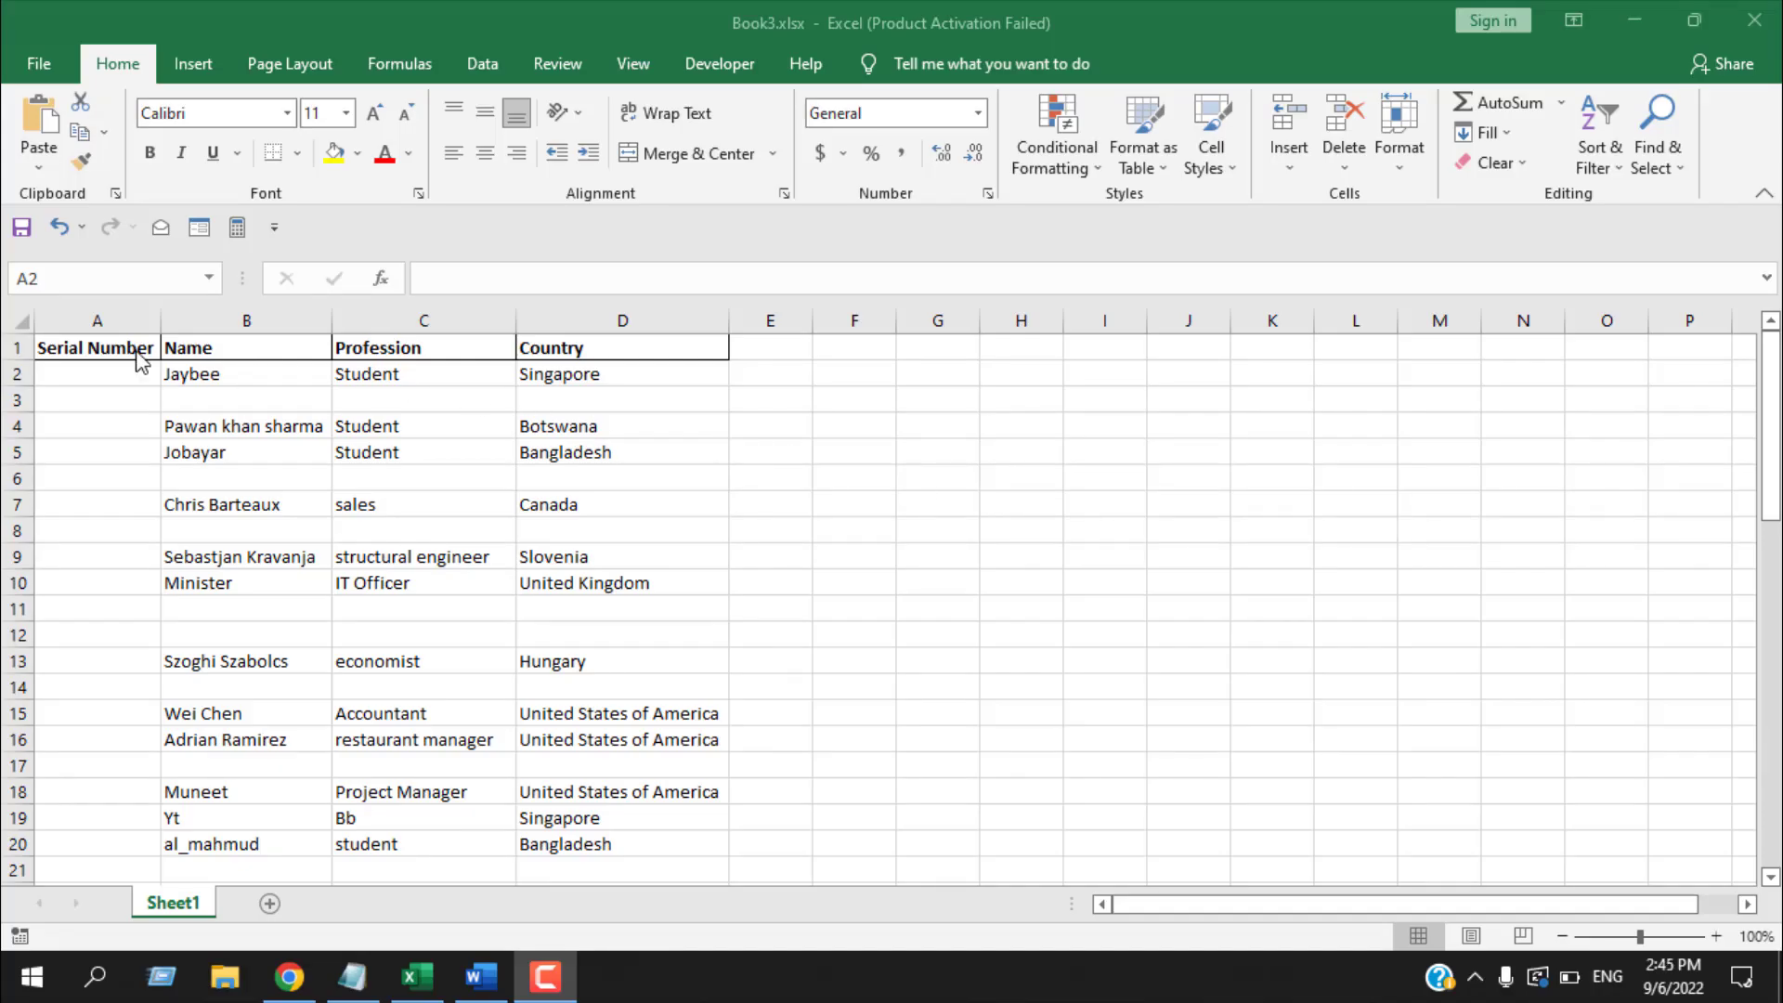
Step: Select the Serial Number, Name and Country columns in turn, then clear the selection
click(124, 322)
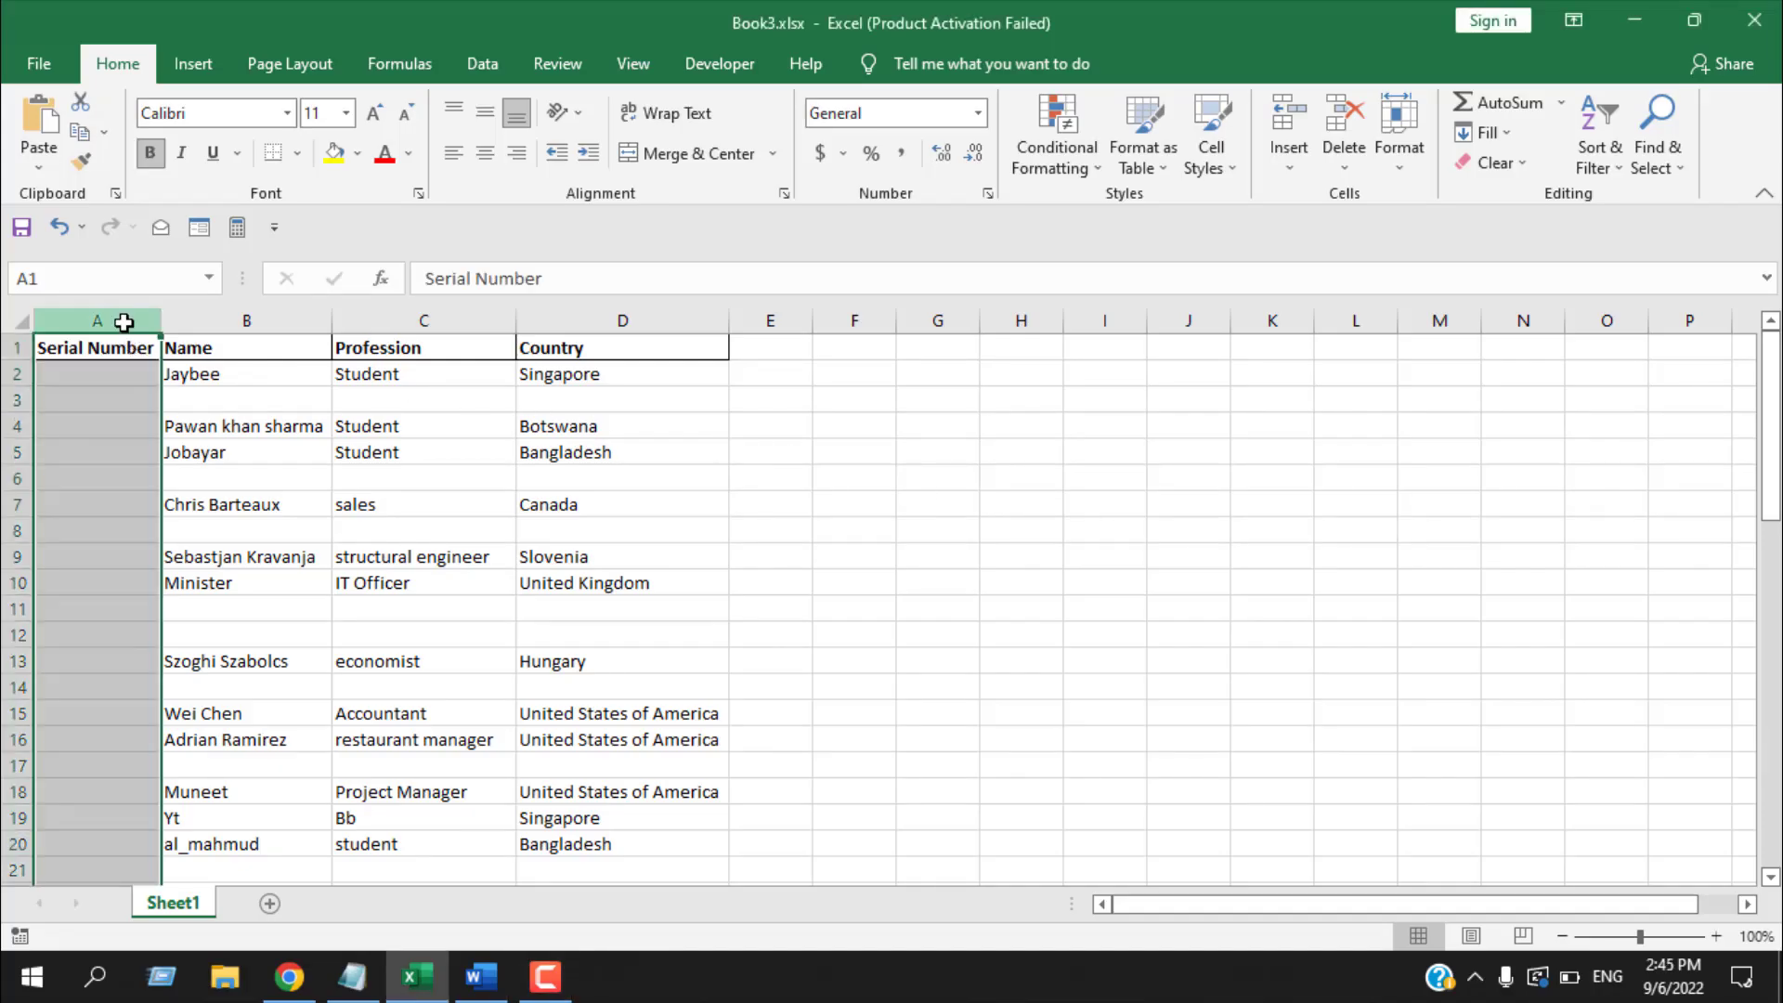
click(295, 317)
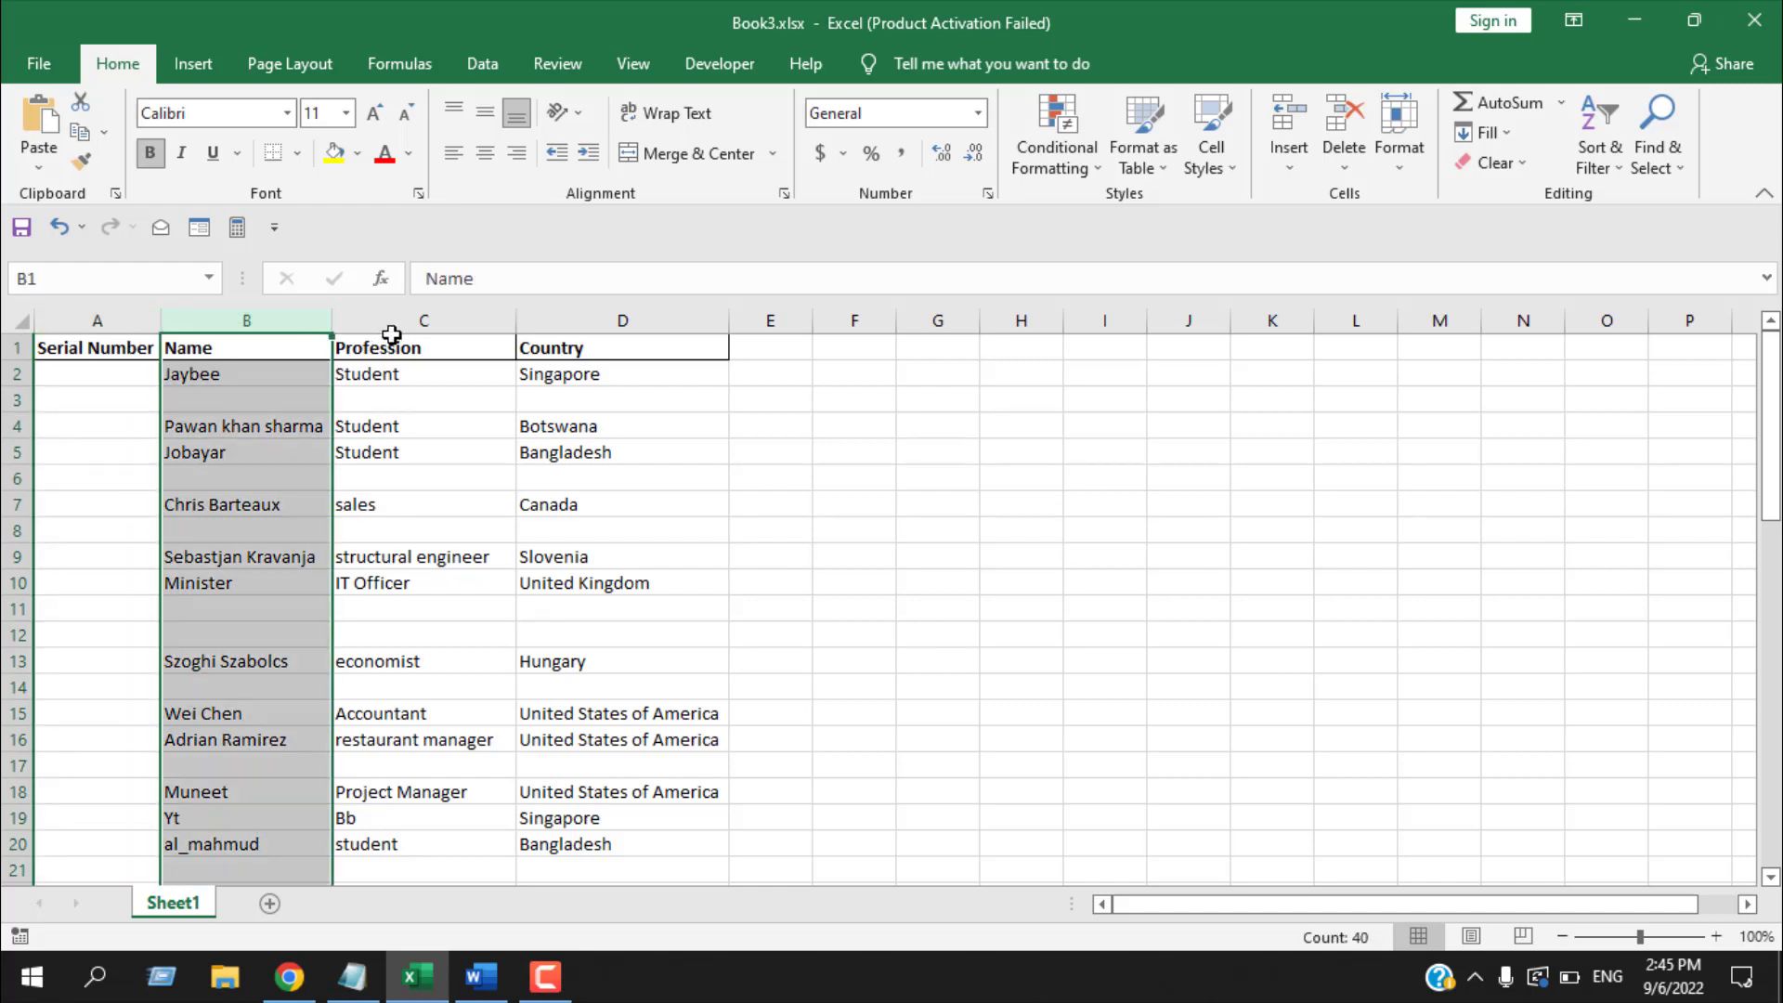
ctrl+click(685, 316)
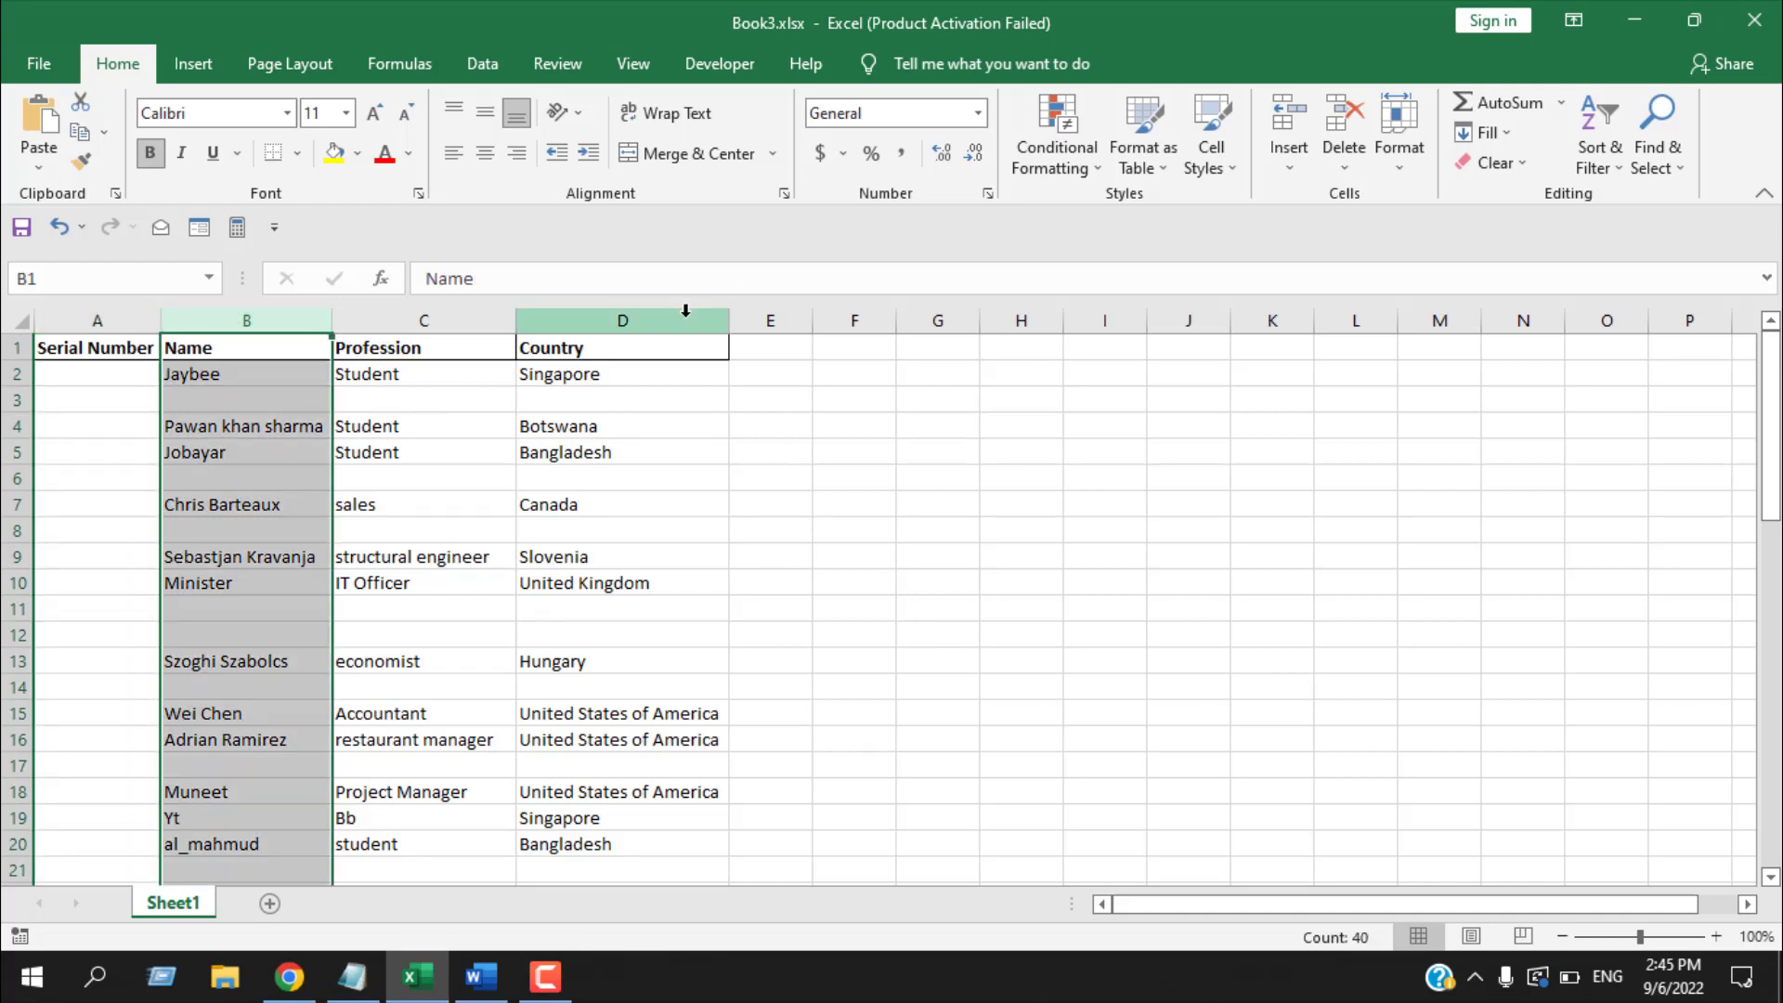
click(805, 499)
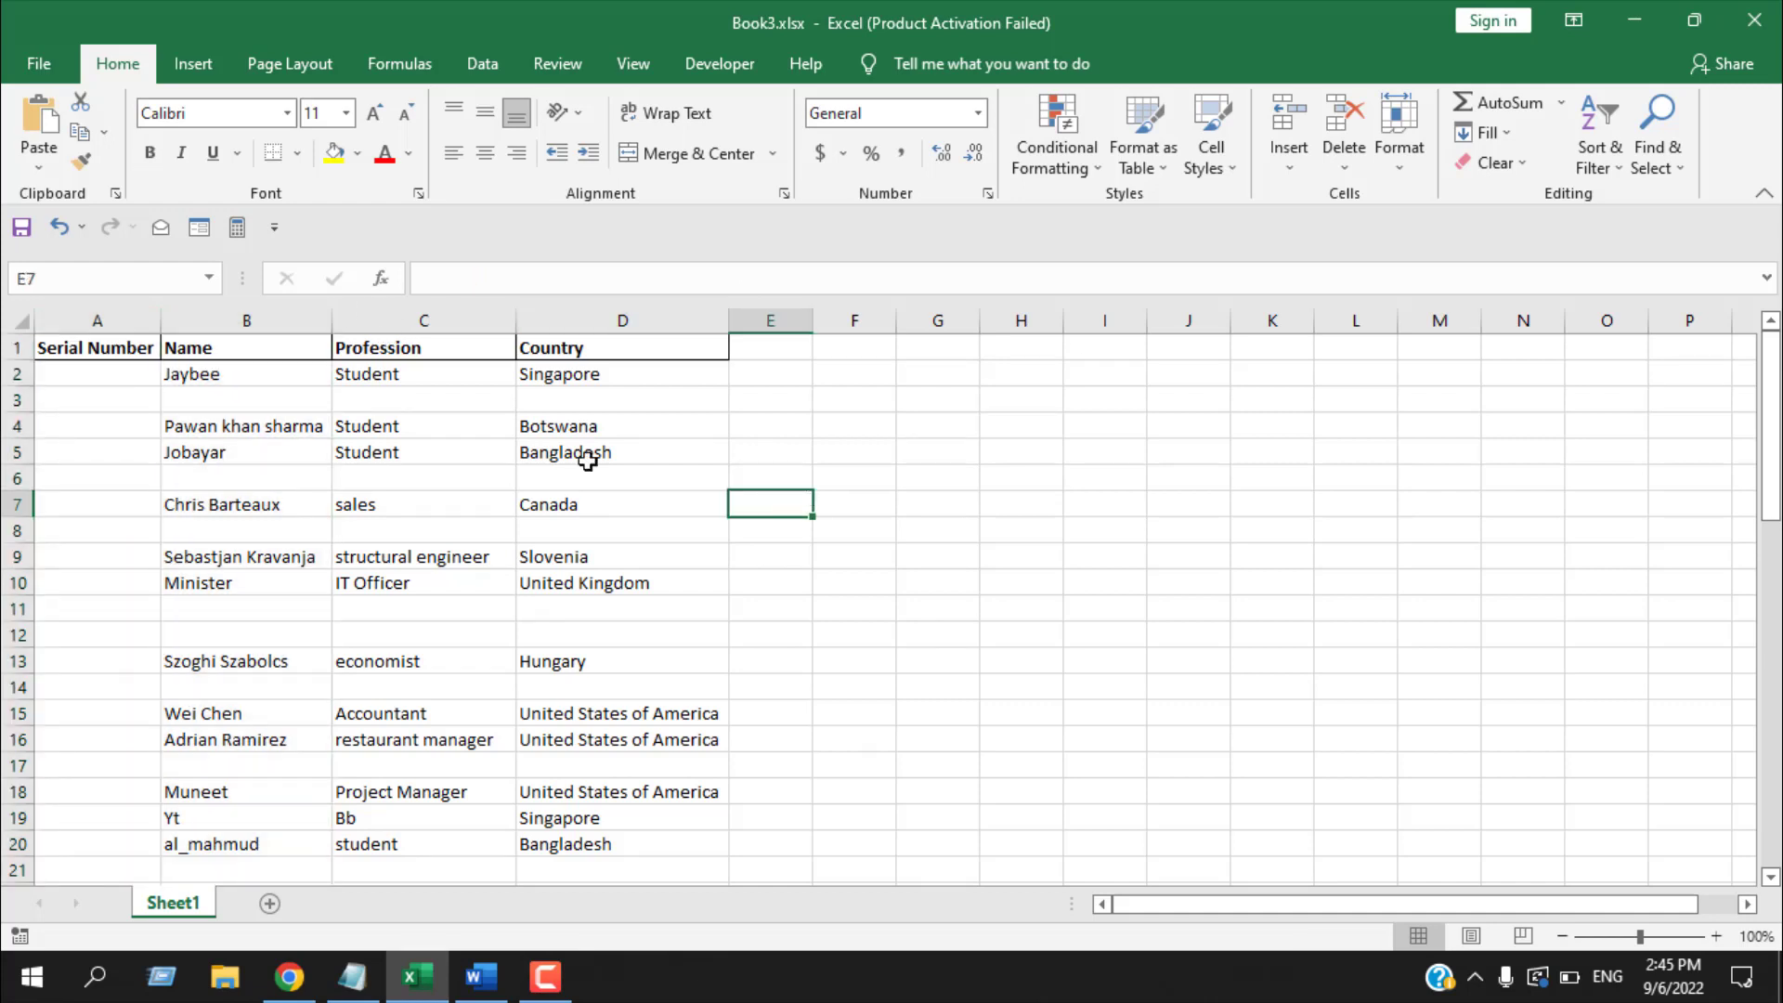
Step: Walk through cells A2–A7 and blank rows 3 and 6 to show where numbering must skip
click(113, 363)
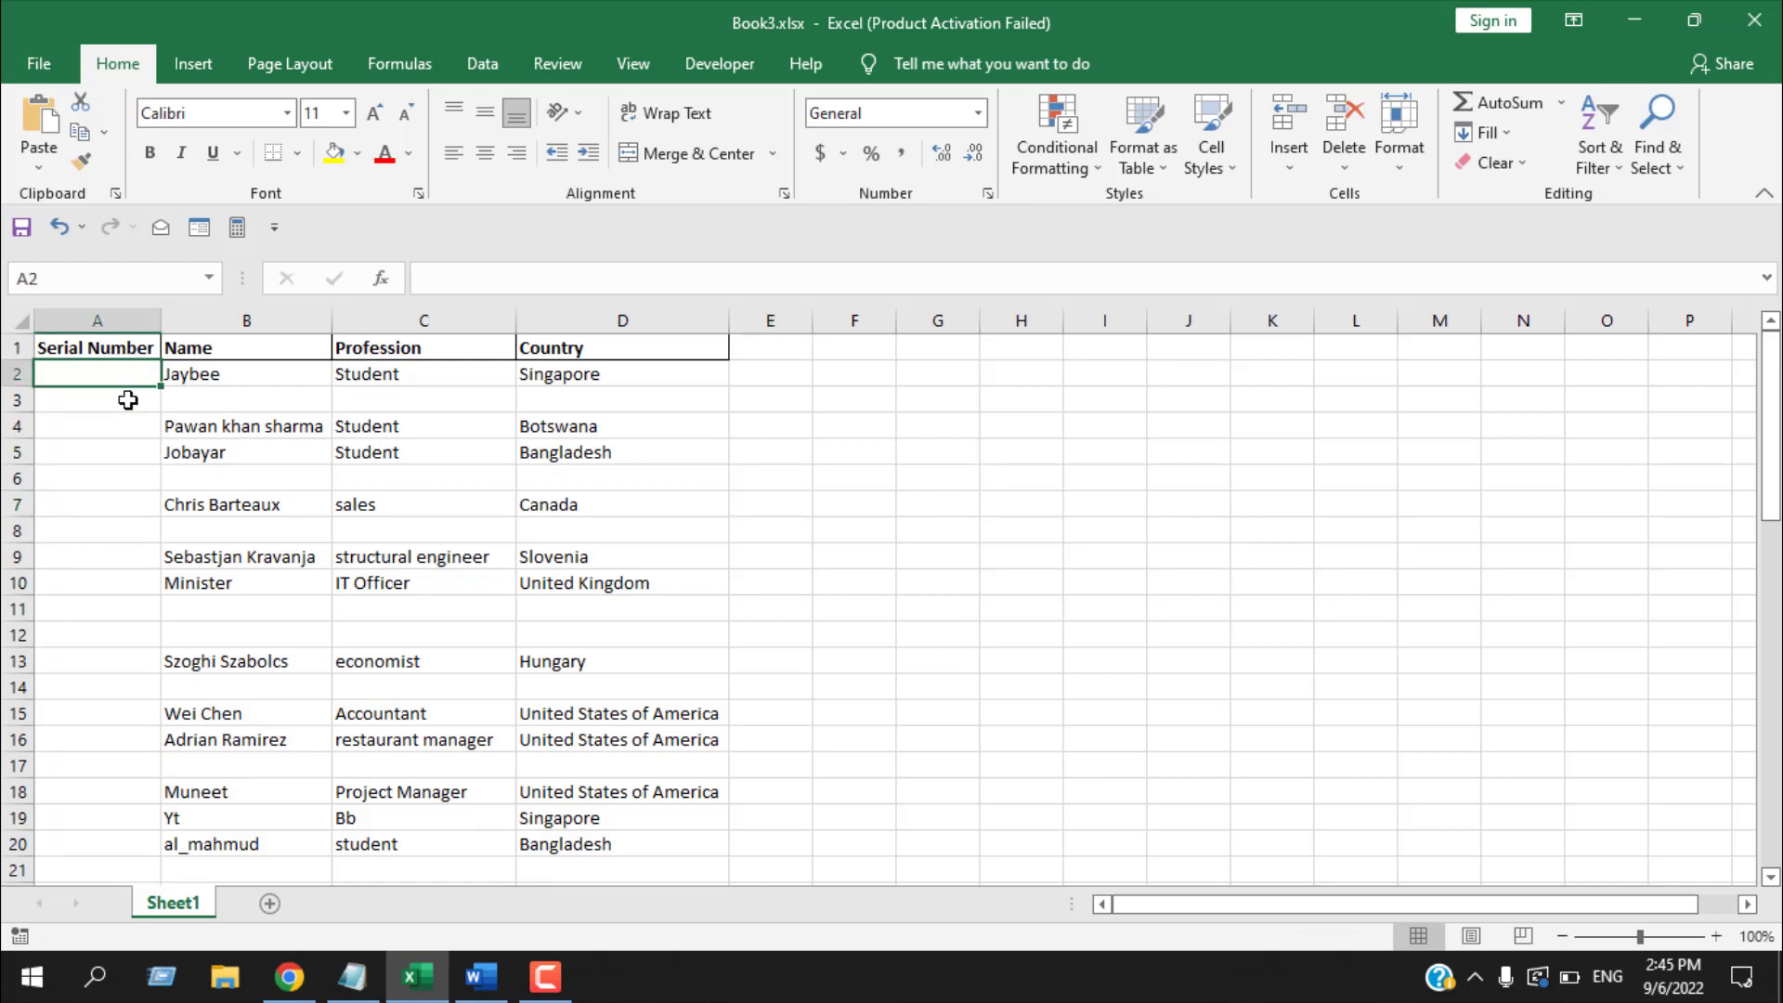
click(128, 399)
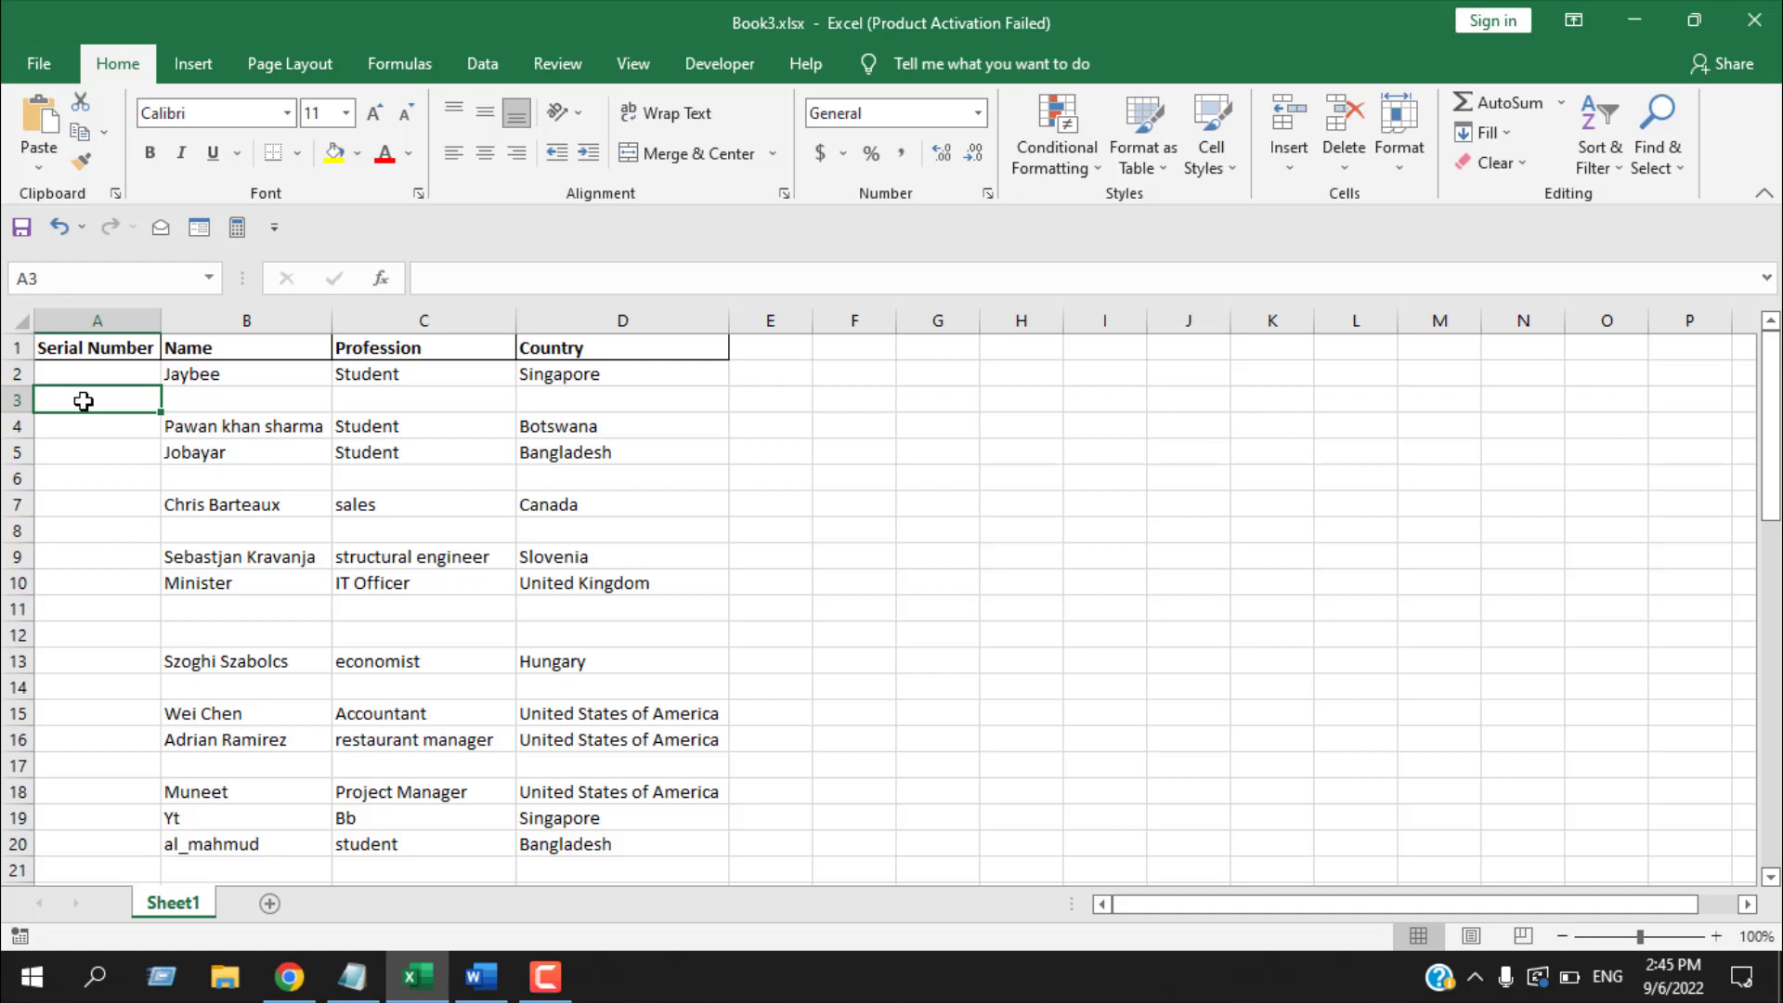
click(245, 445)
click(117, 370)
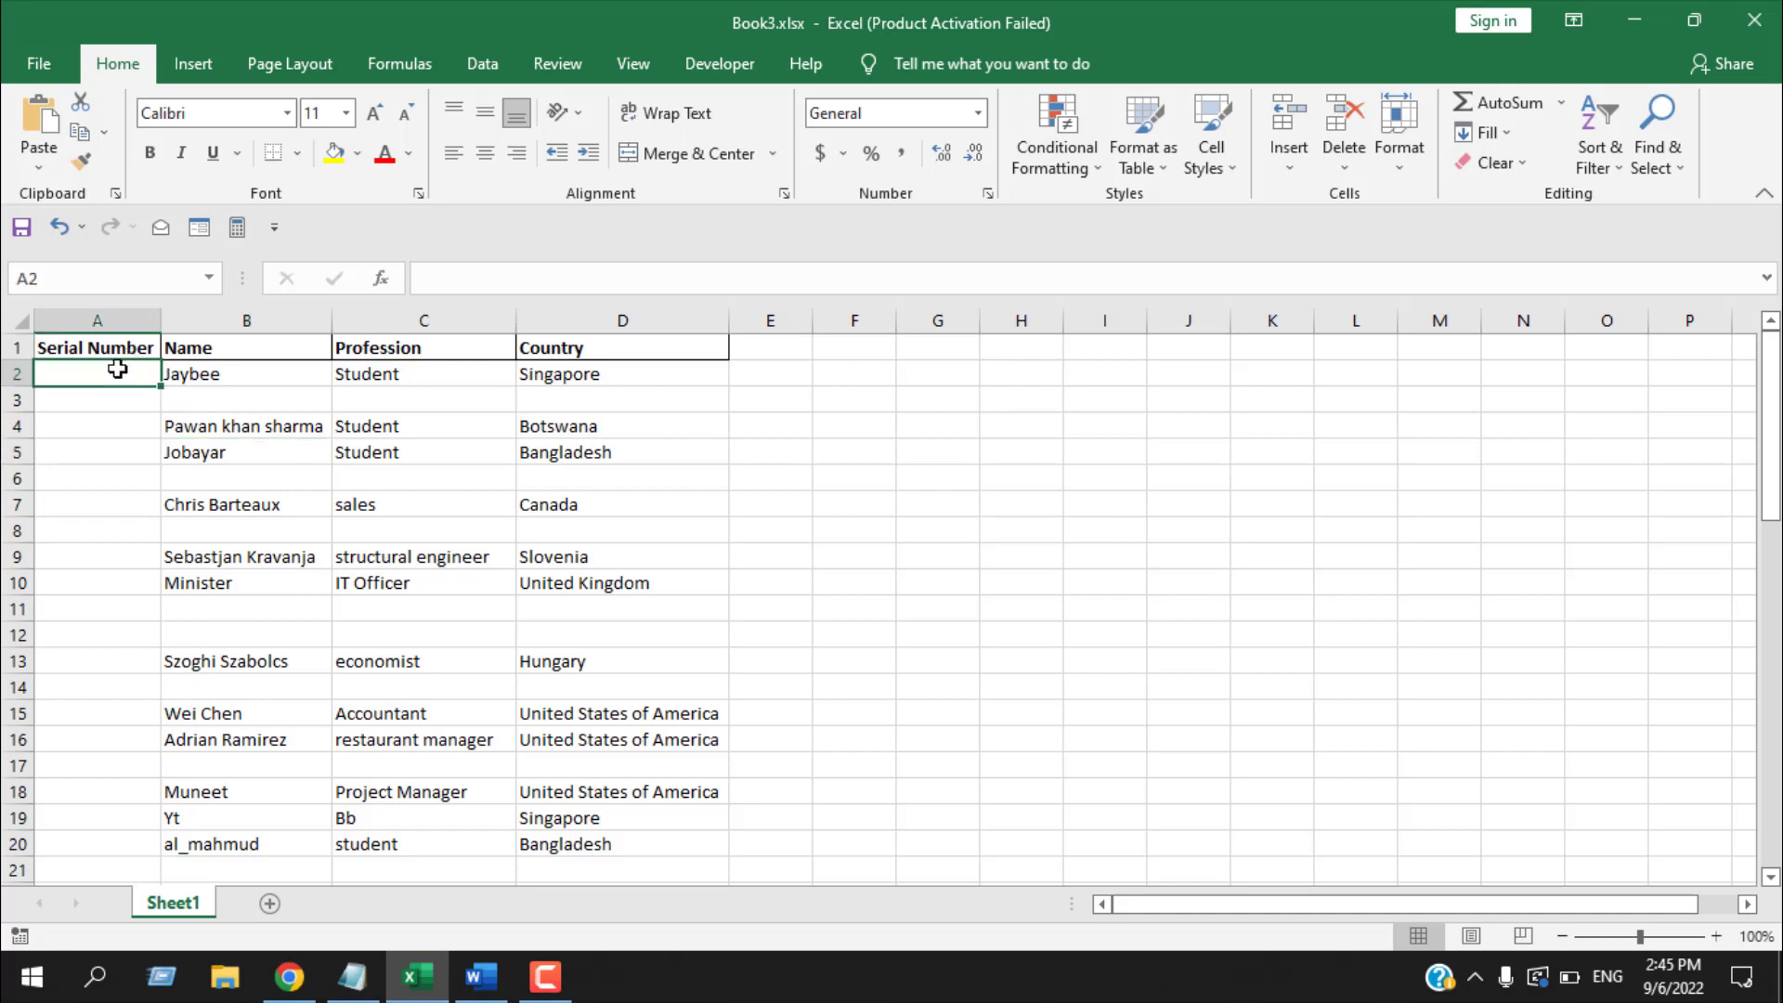
click(104, 433)
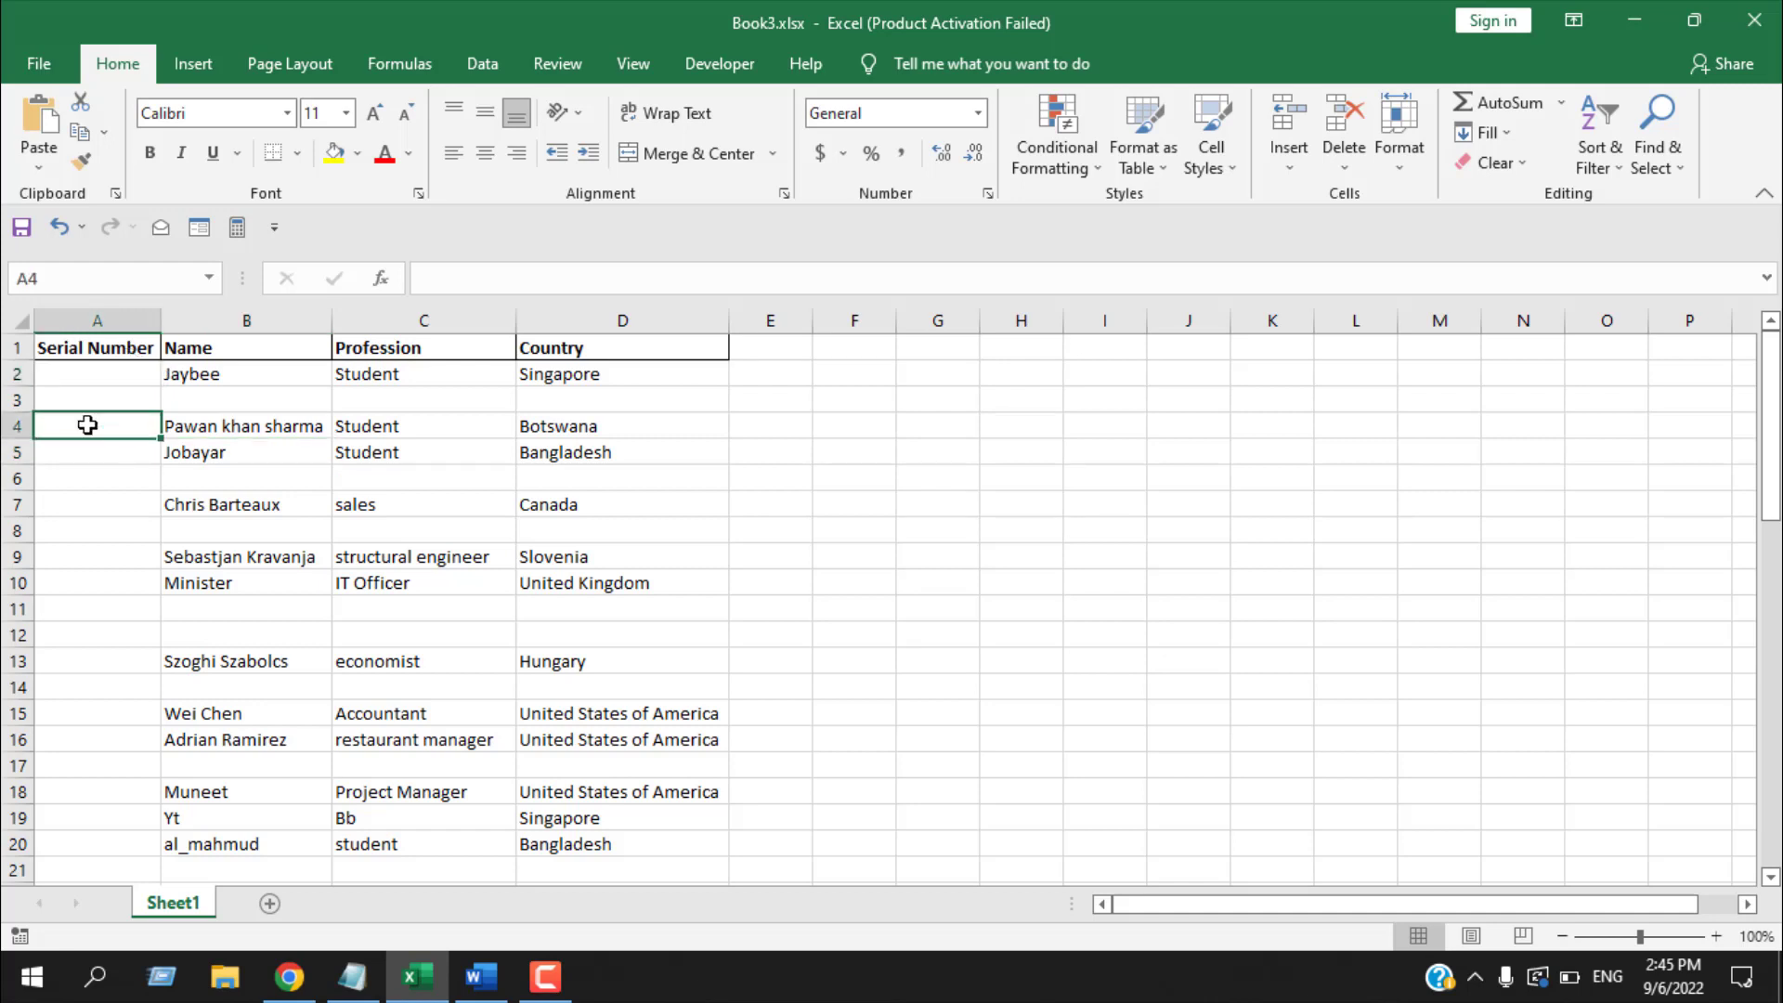
click(119, 453)
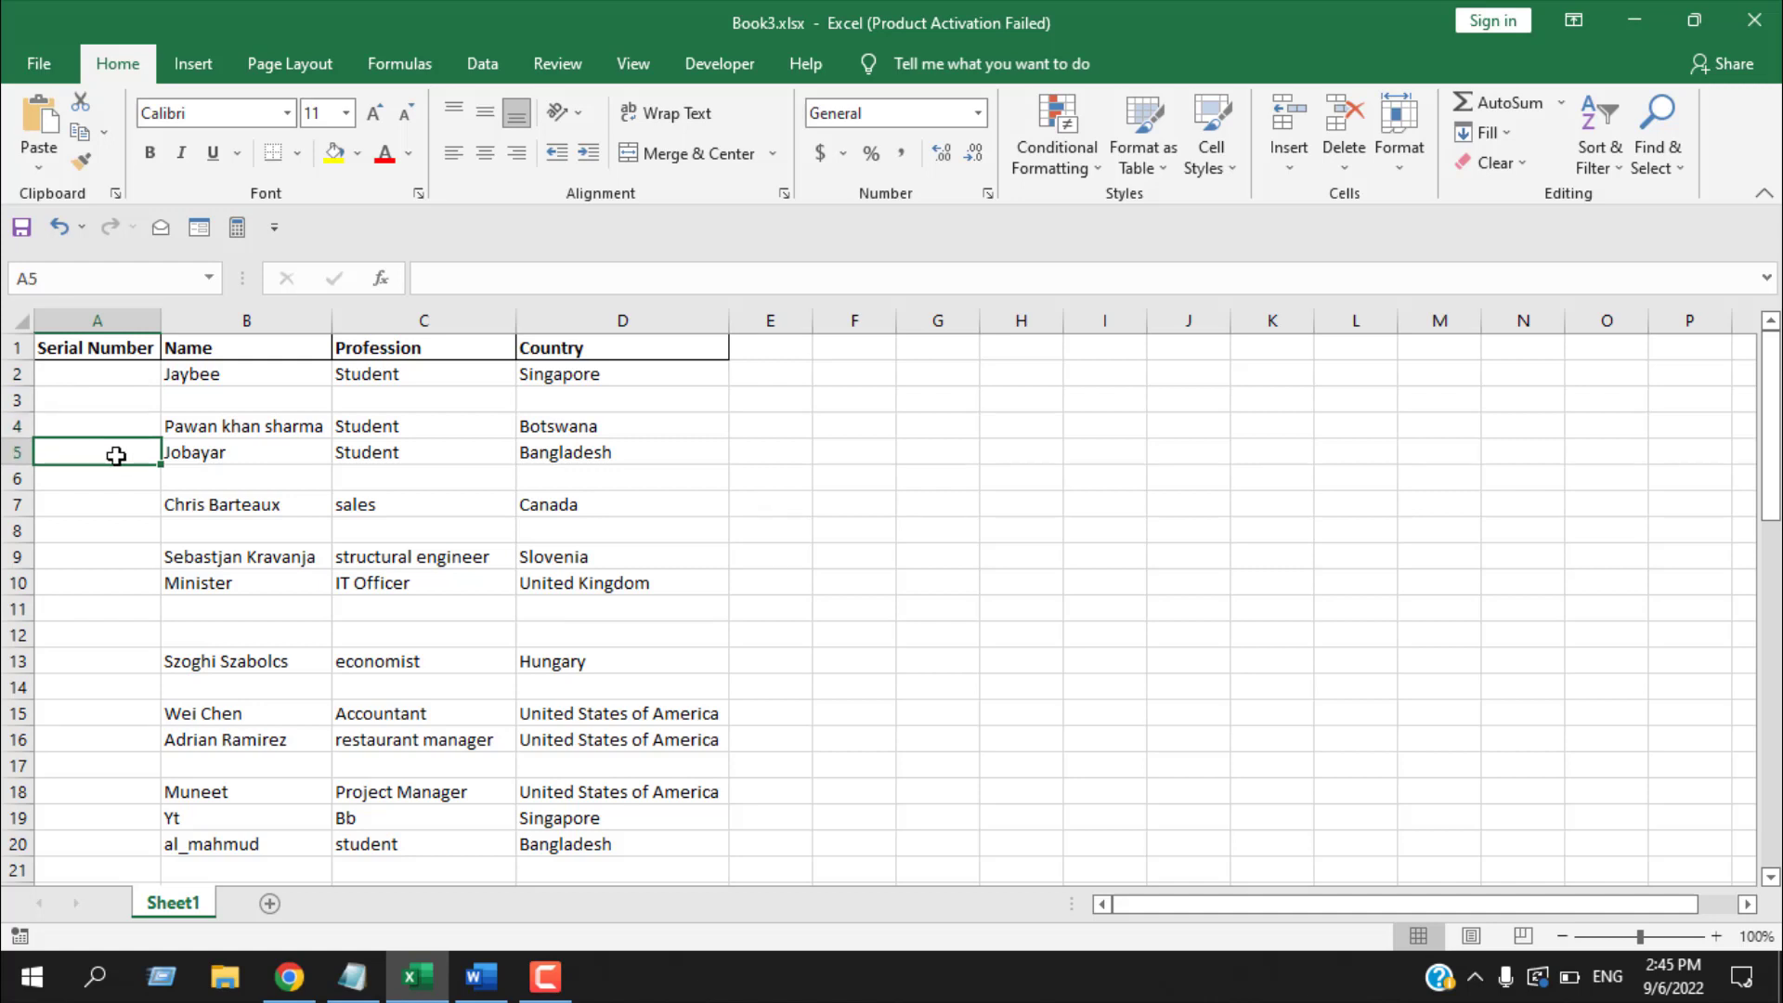
click(125, 497)
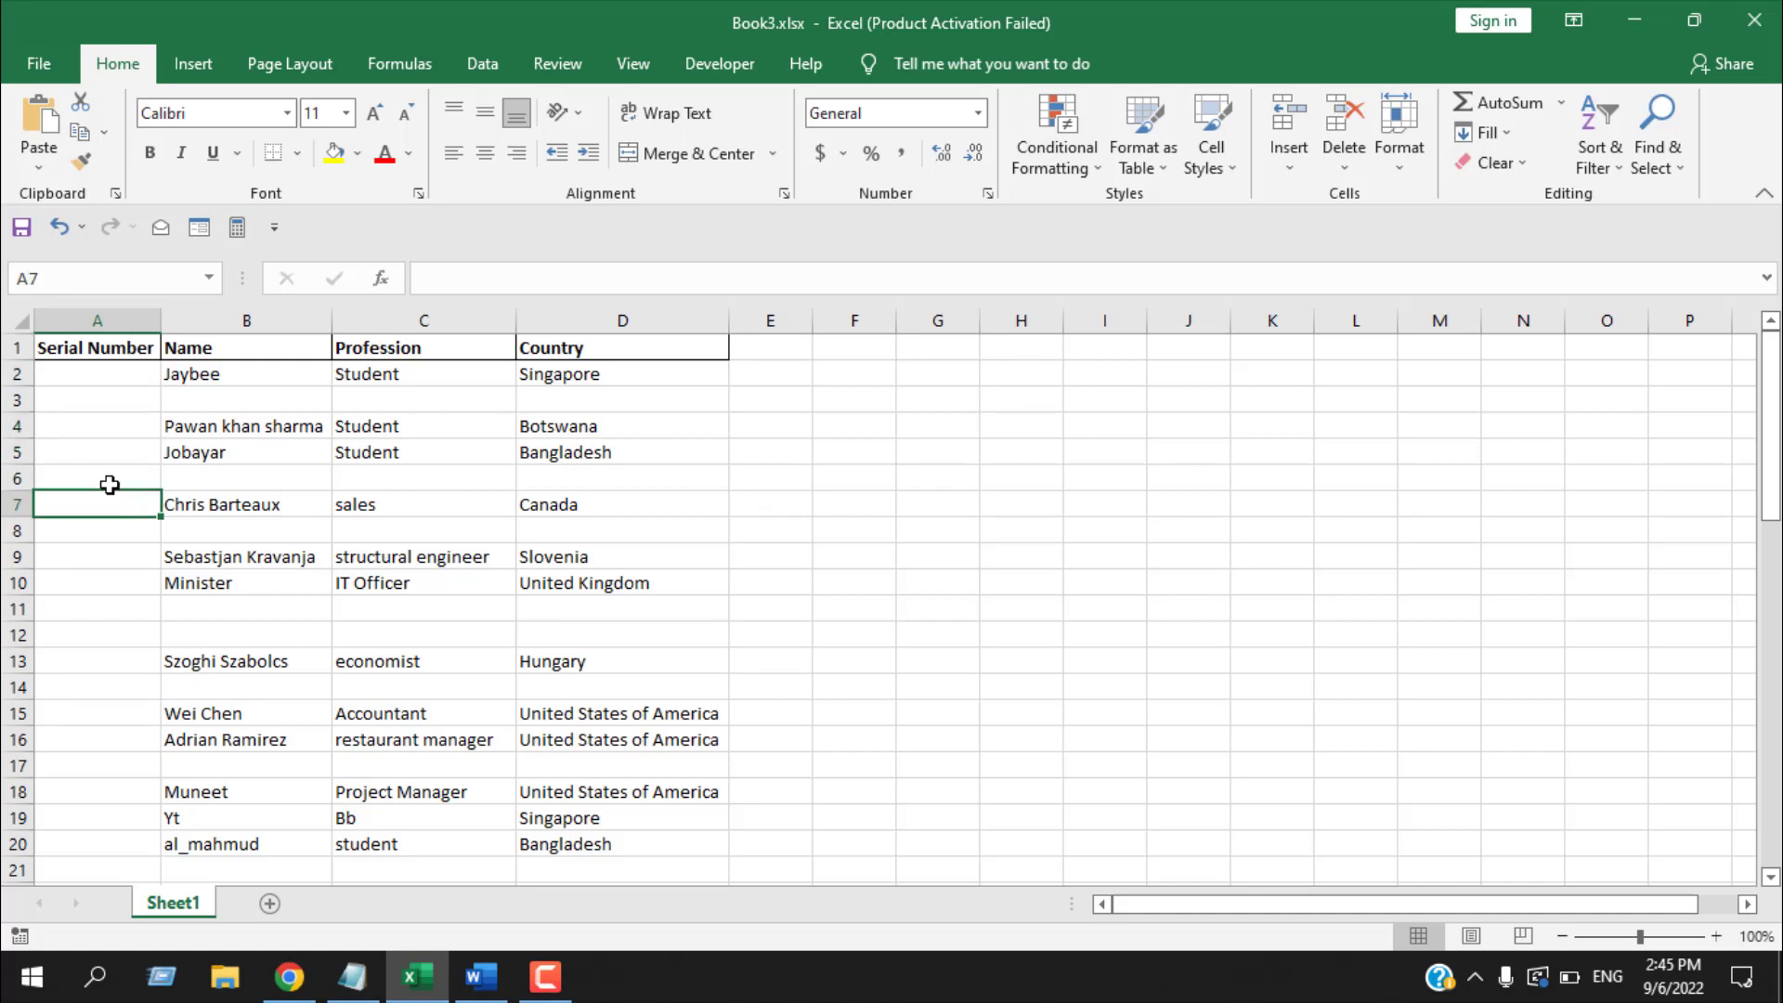
click(11, 481)
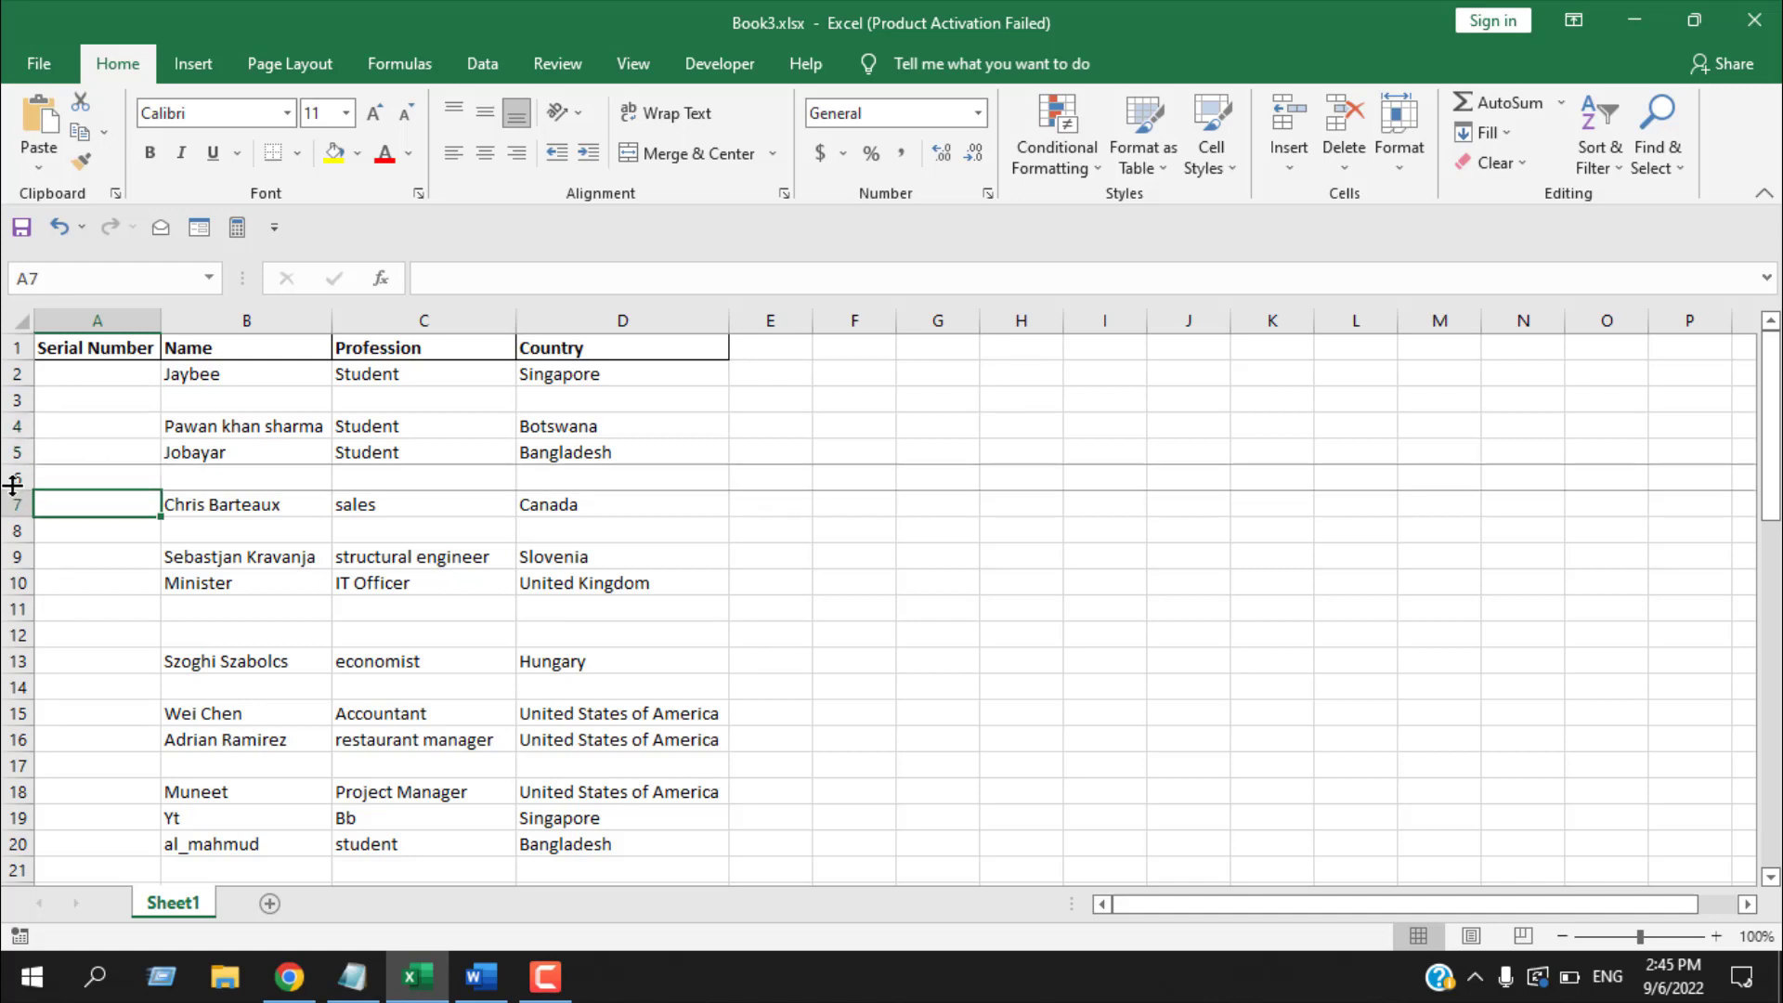
click(25, 398)
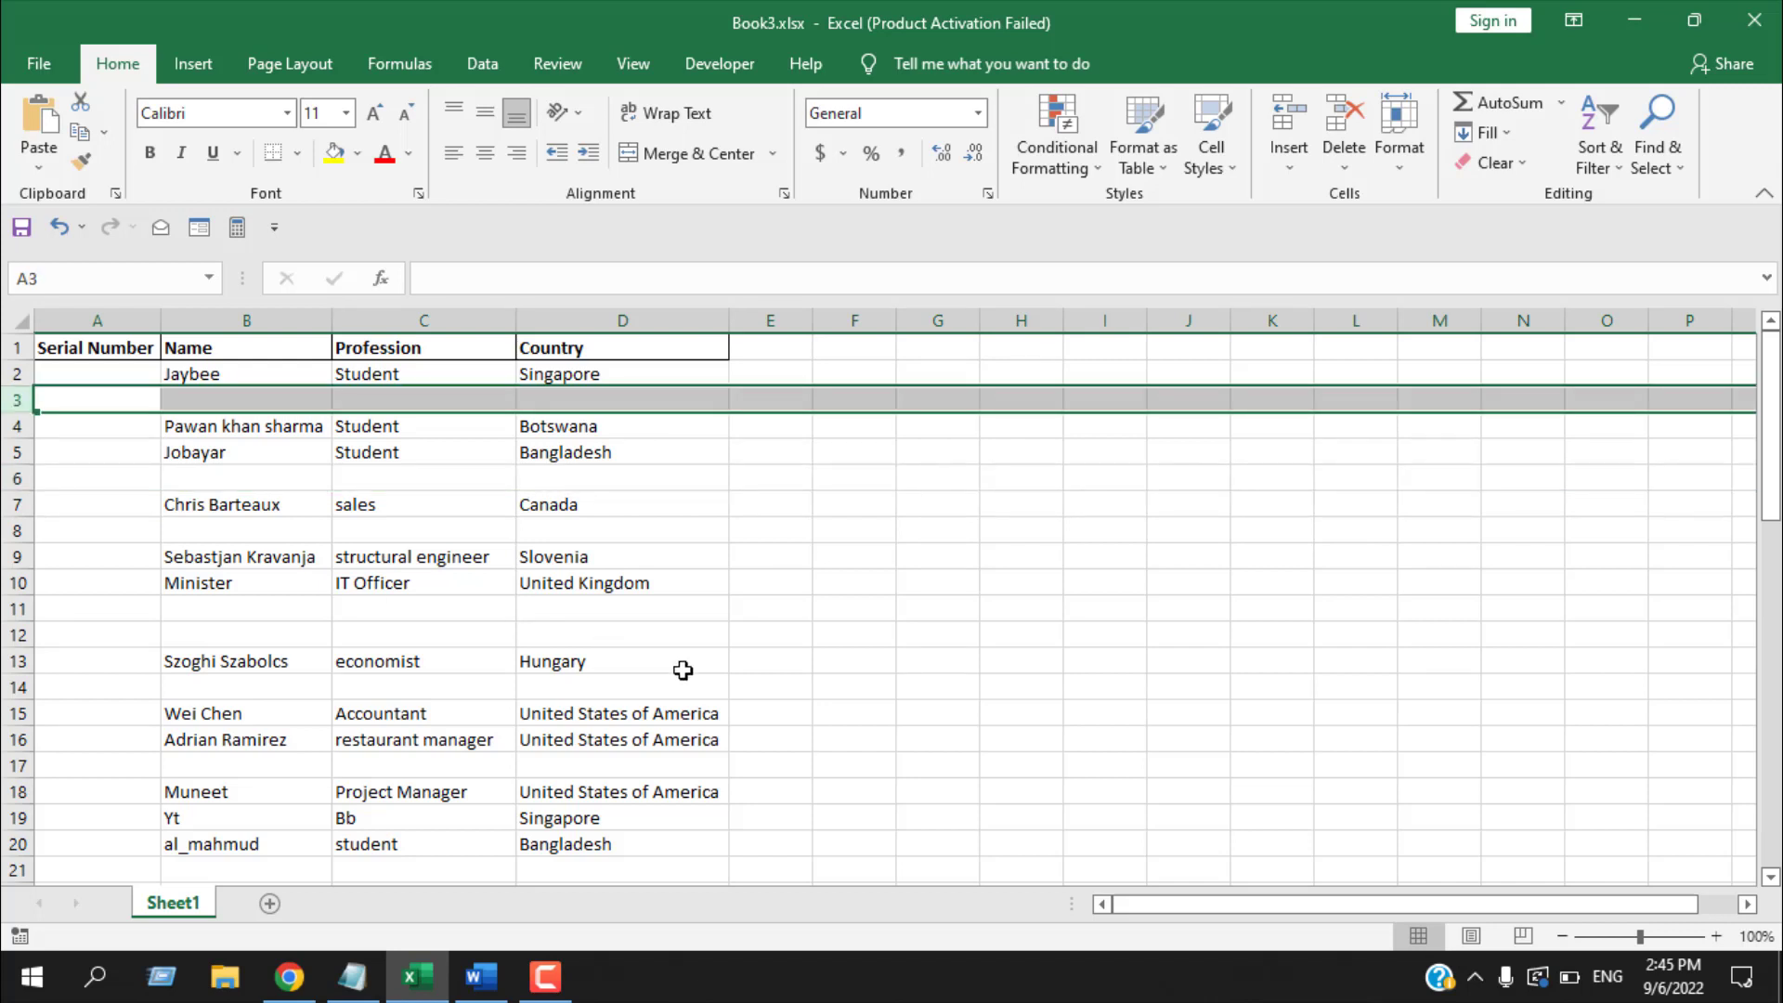
click(783, 658)
Step: In A2, begin the formula =IF(B2<>"", followed by a comma and Count
click(81, 381)
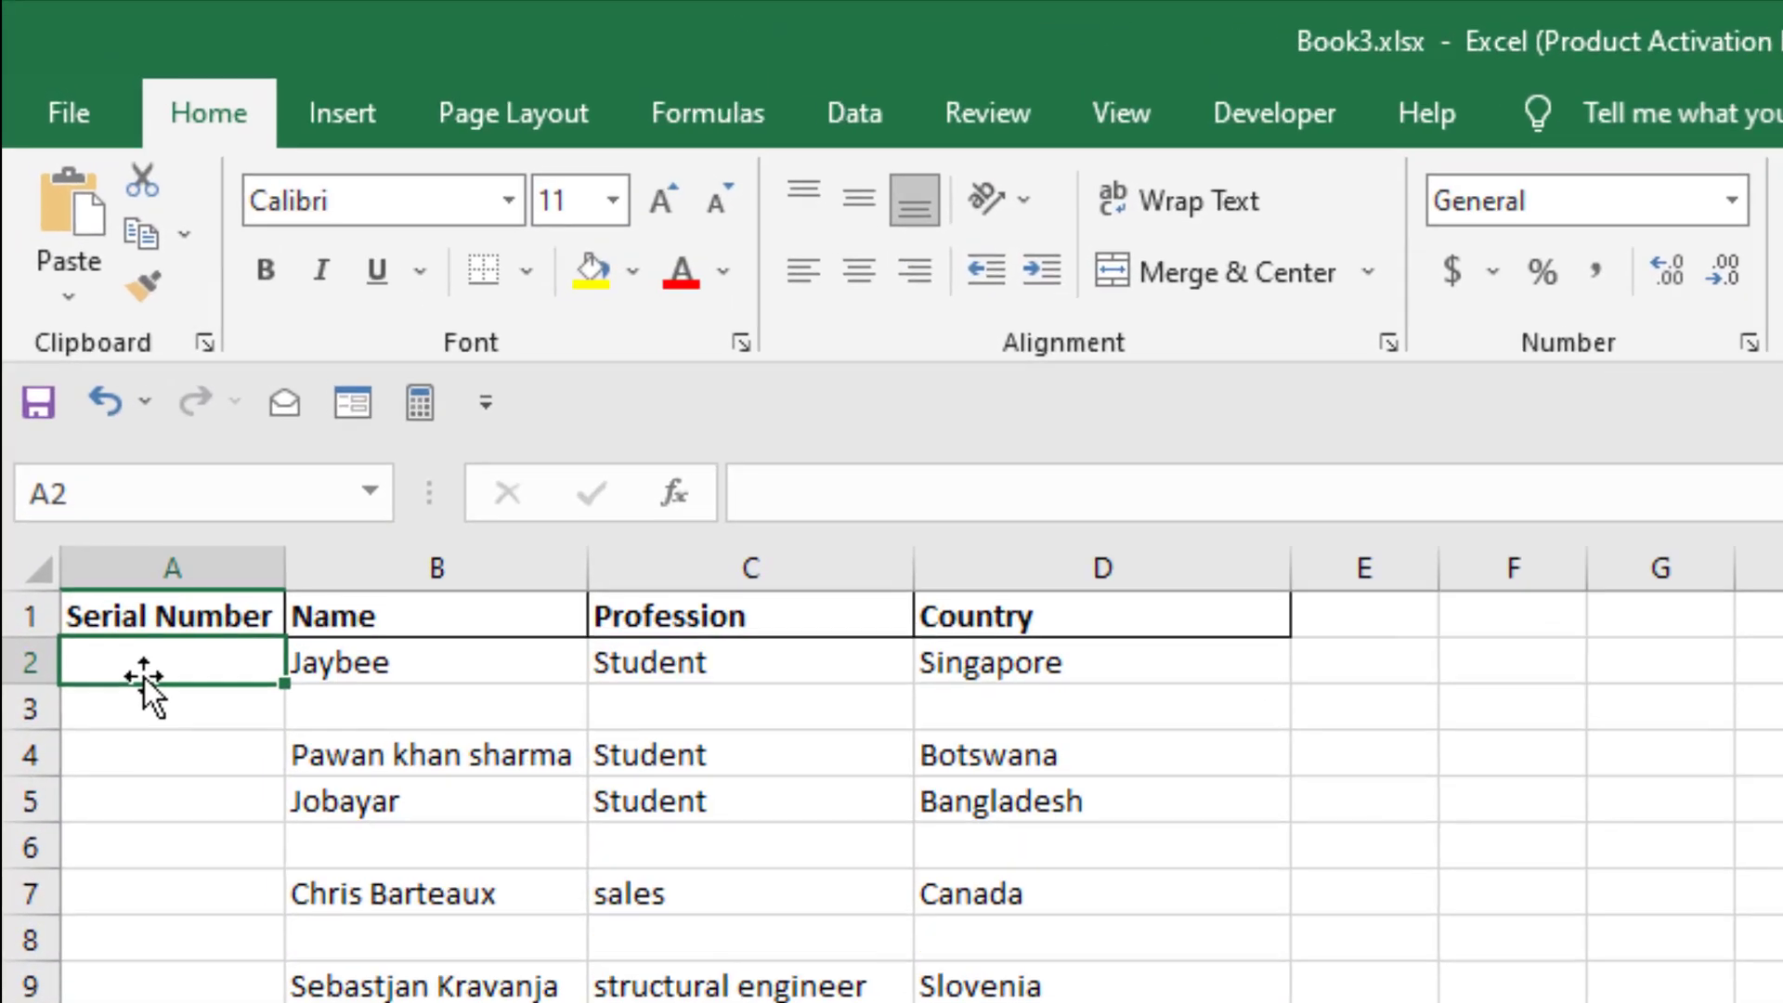
text(=)
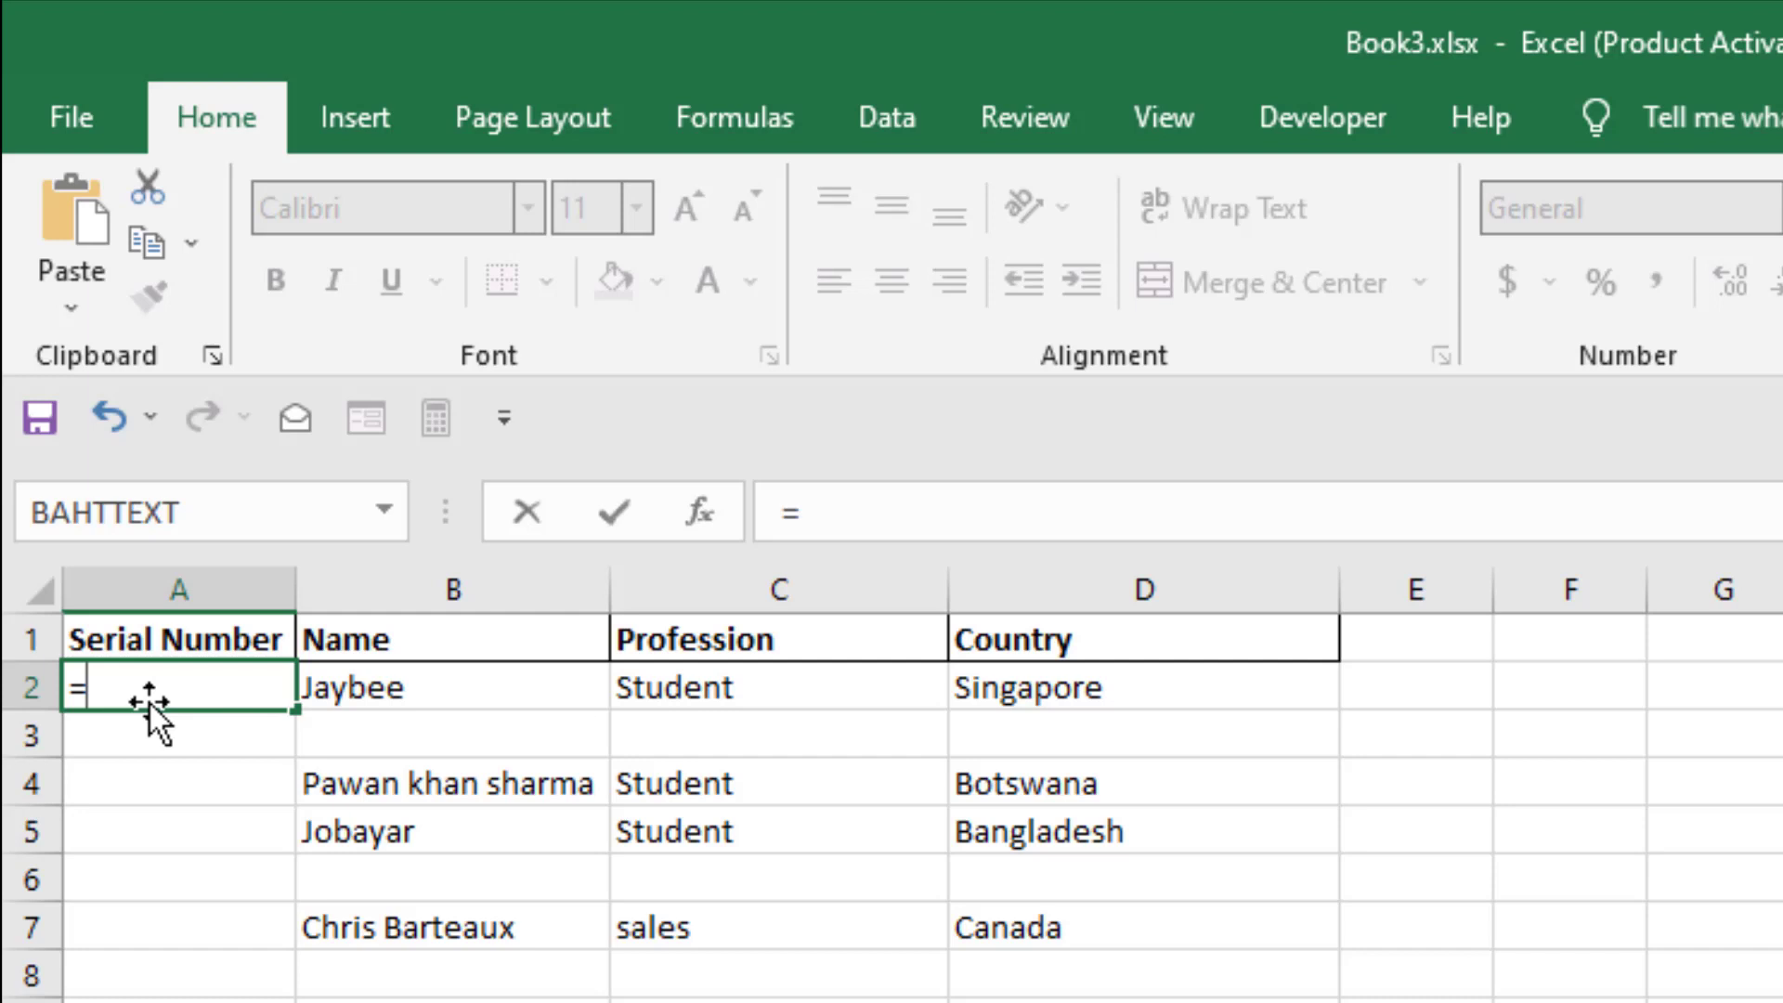
text(If()
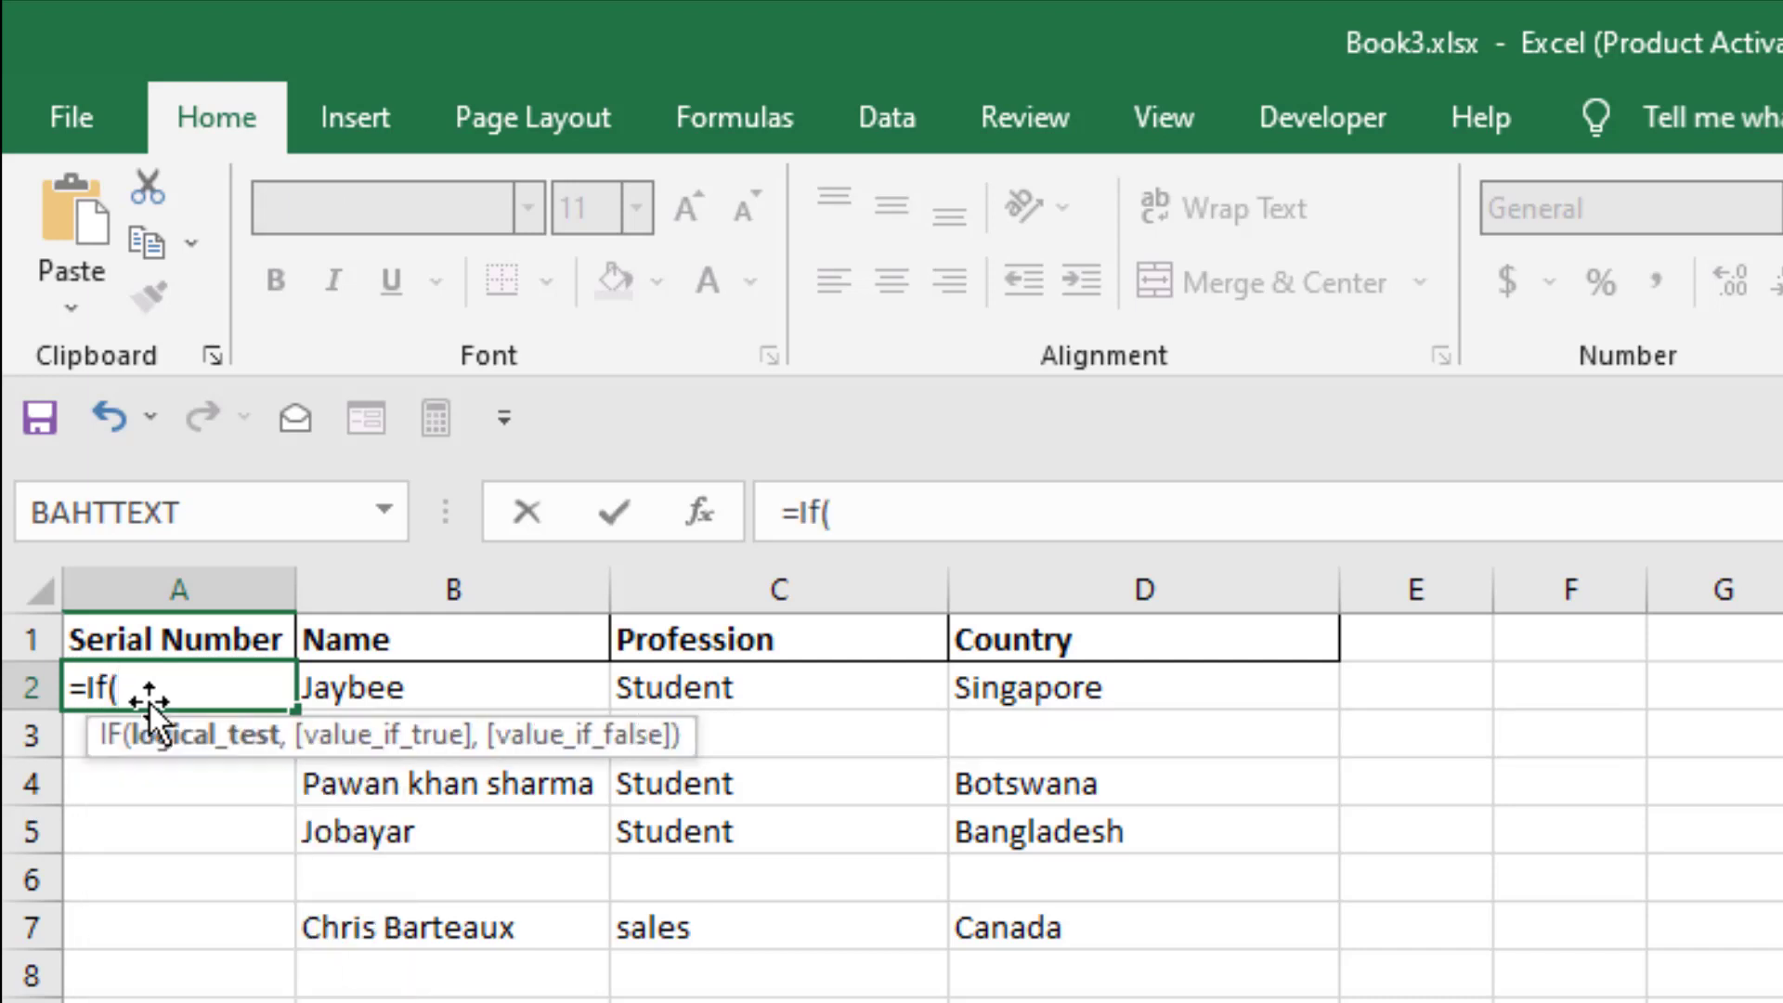
click(477, 679)
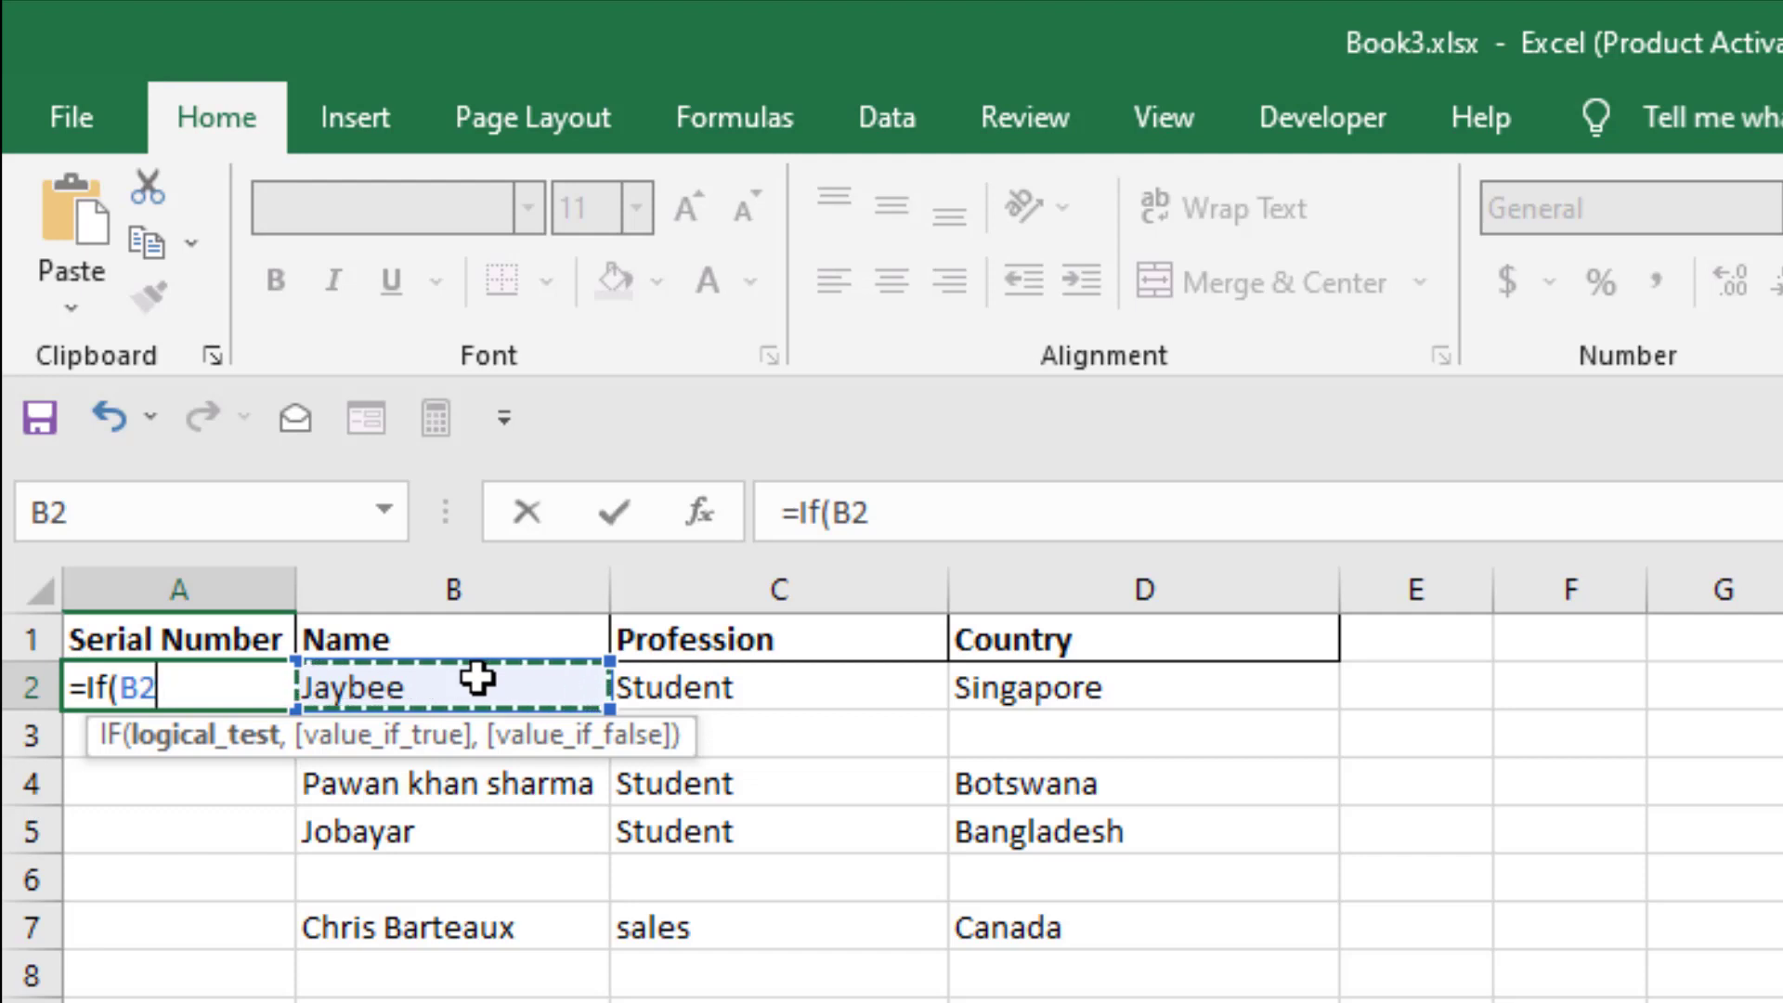
text(<>)
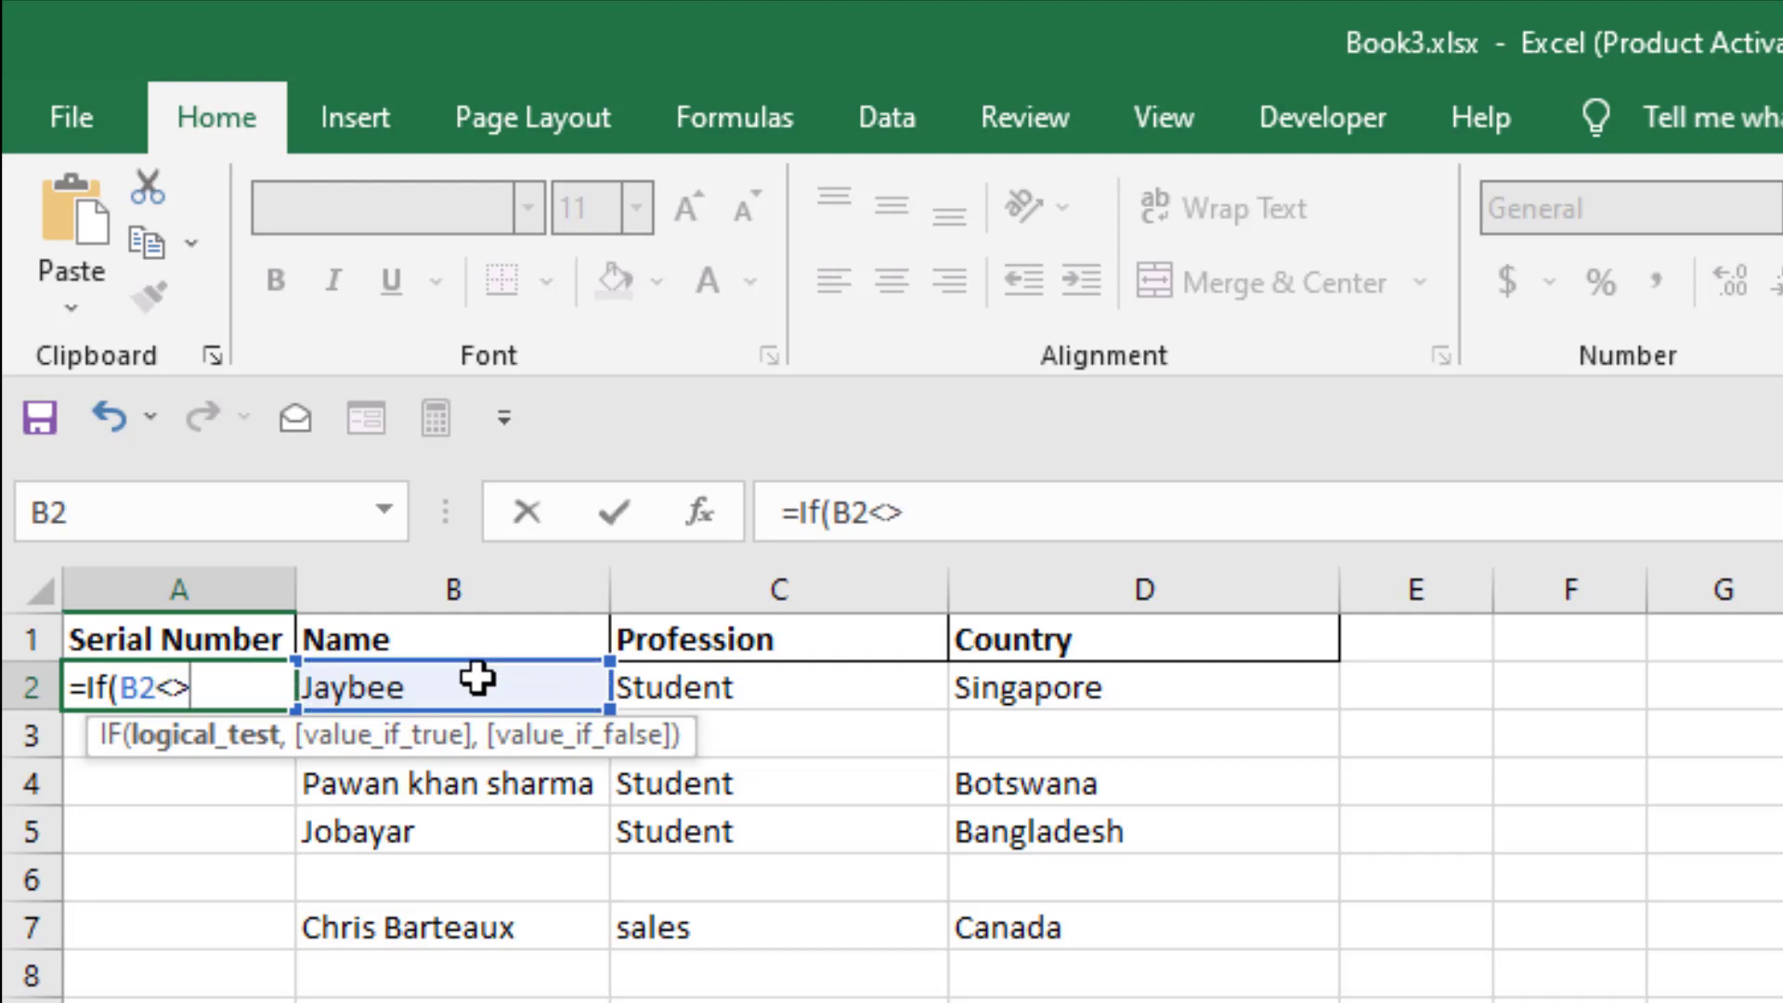
text("")
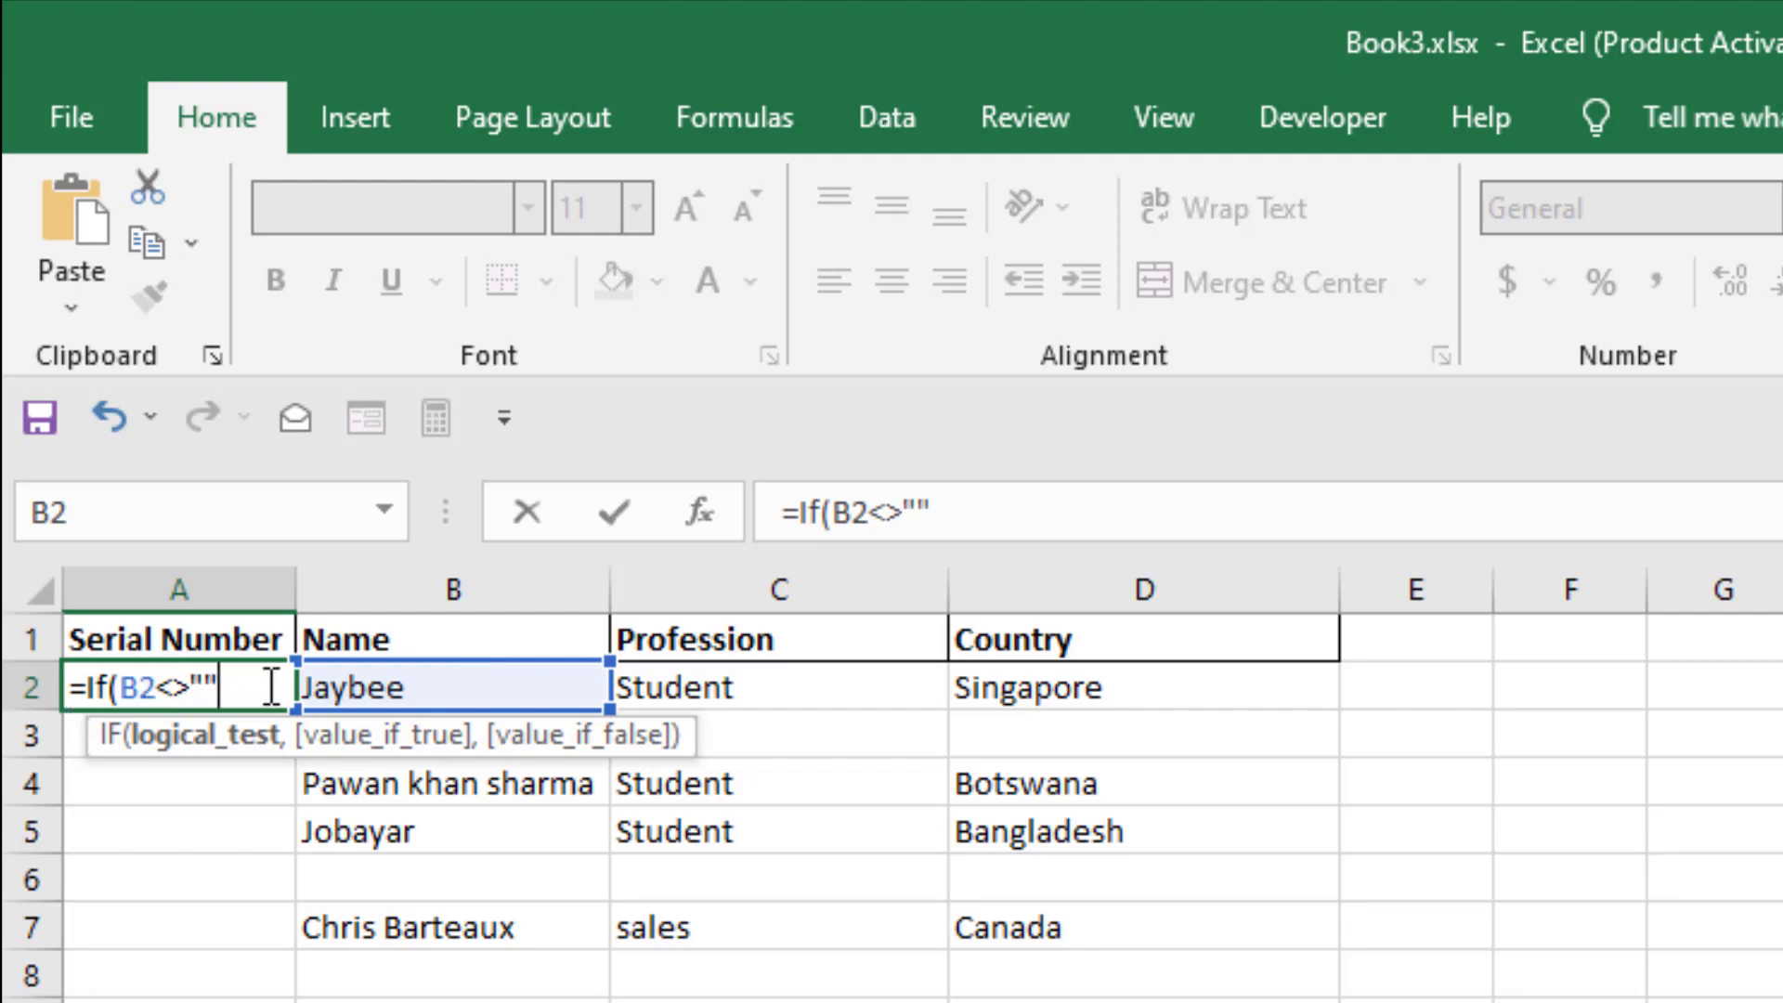
text(,)
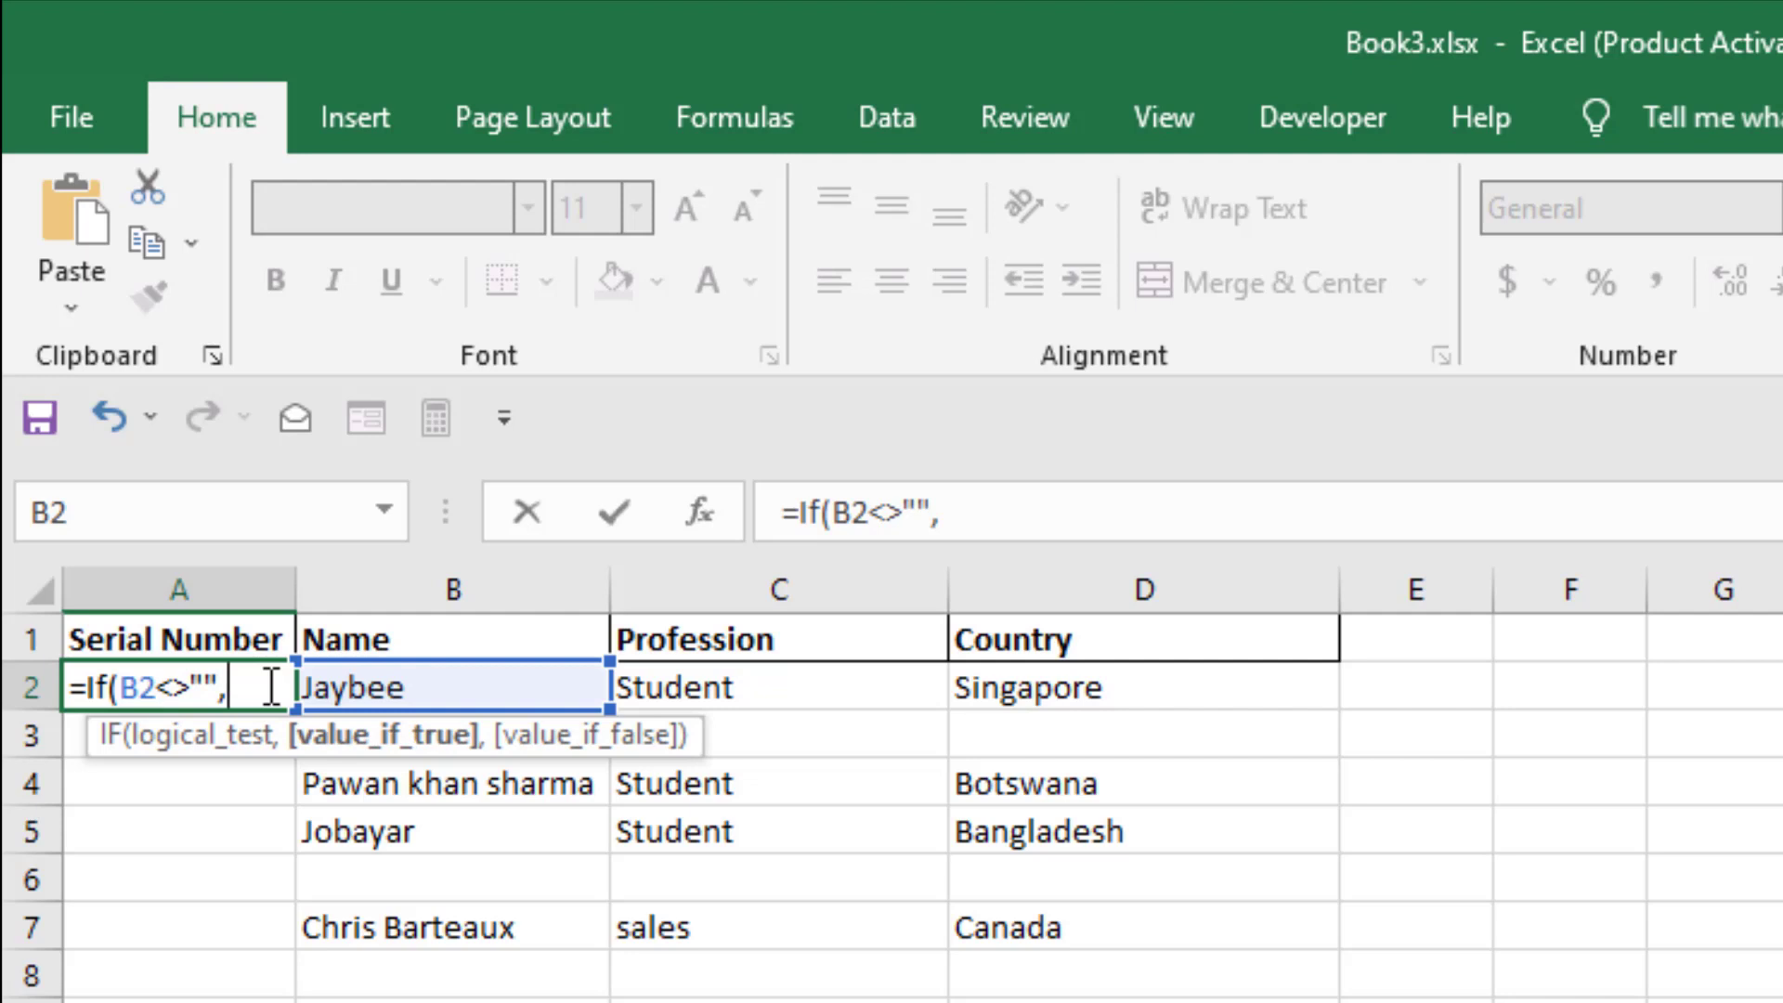
text(Count)
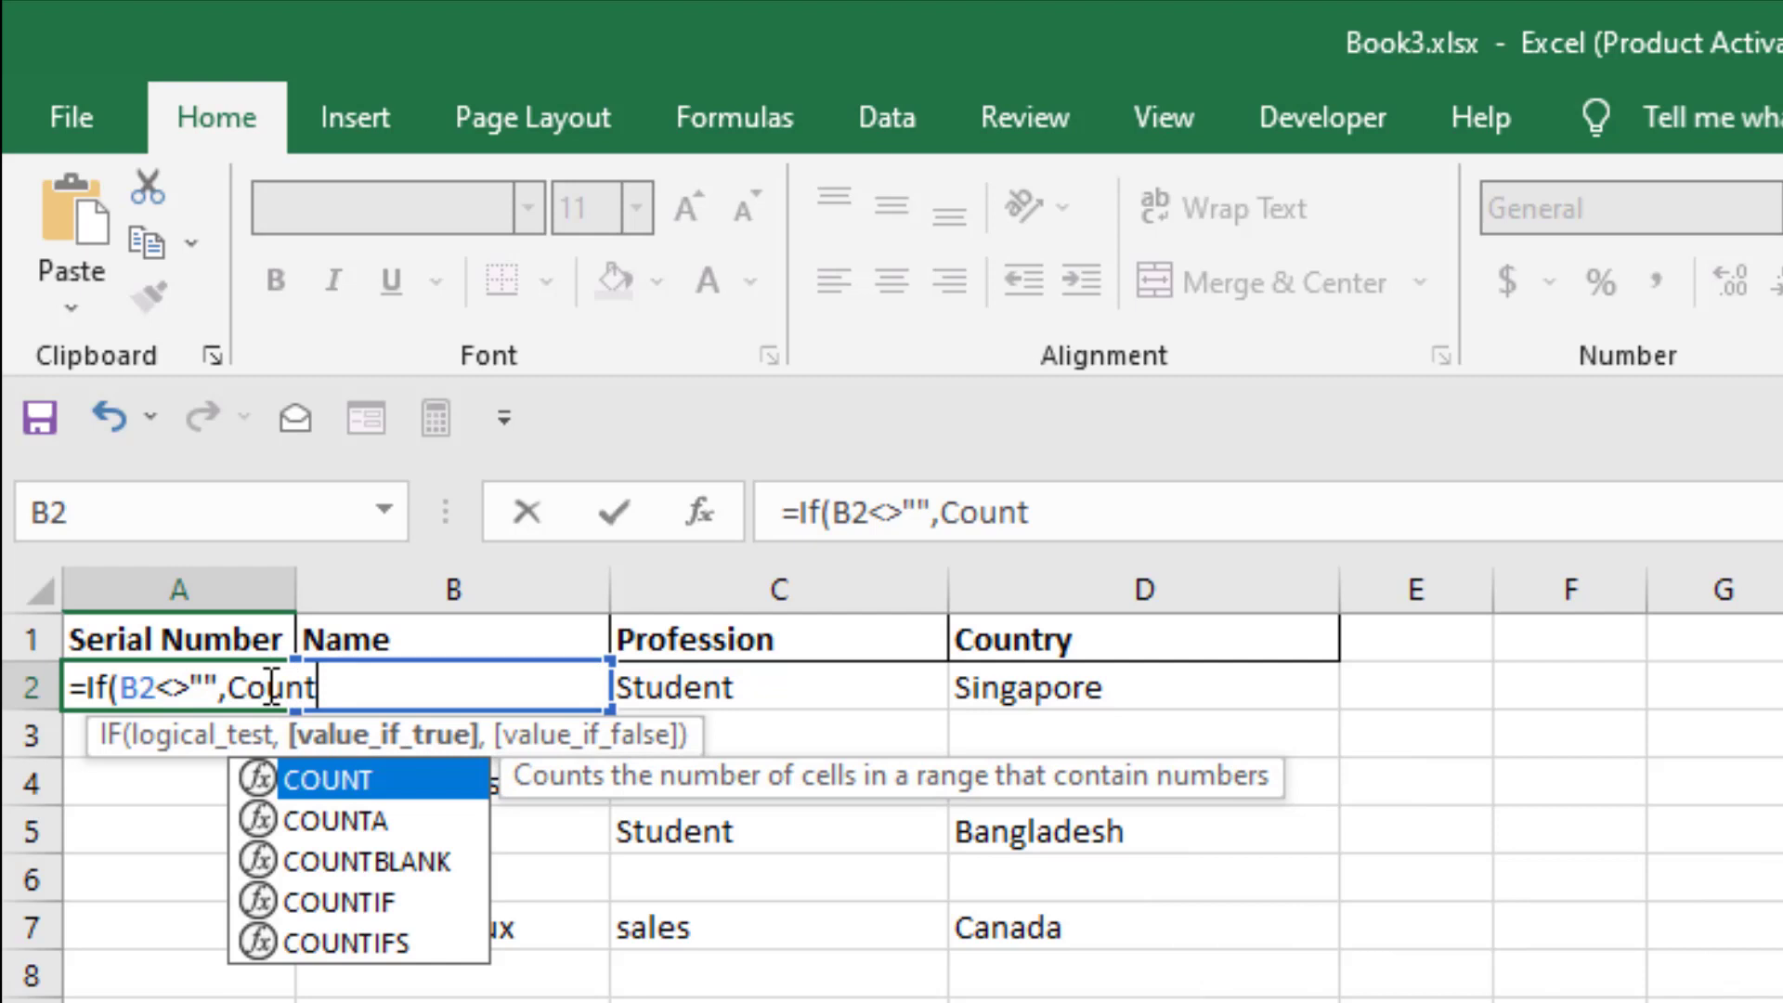
Step: Finish A2 as =IF(B2<>"",COUNTA($B$2:B2),"") so it displays serial number 1
double_click(306, 819)
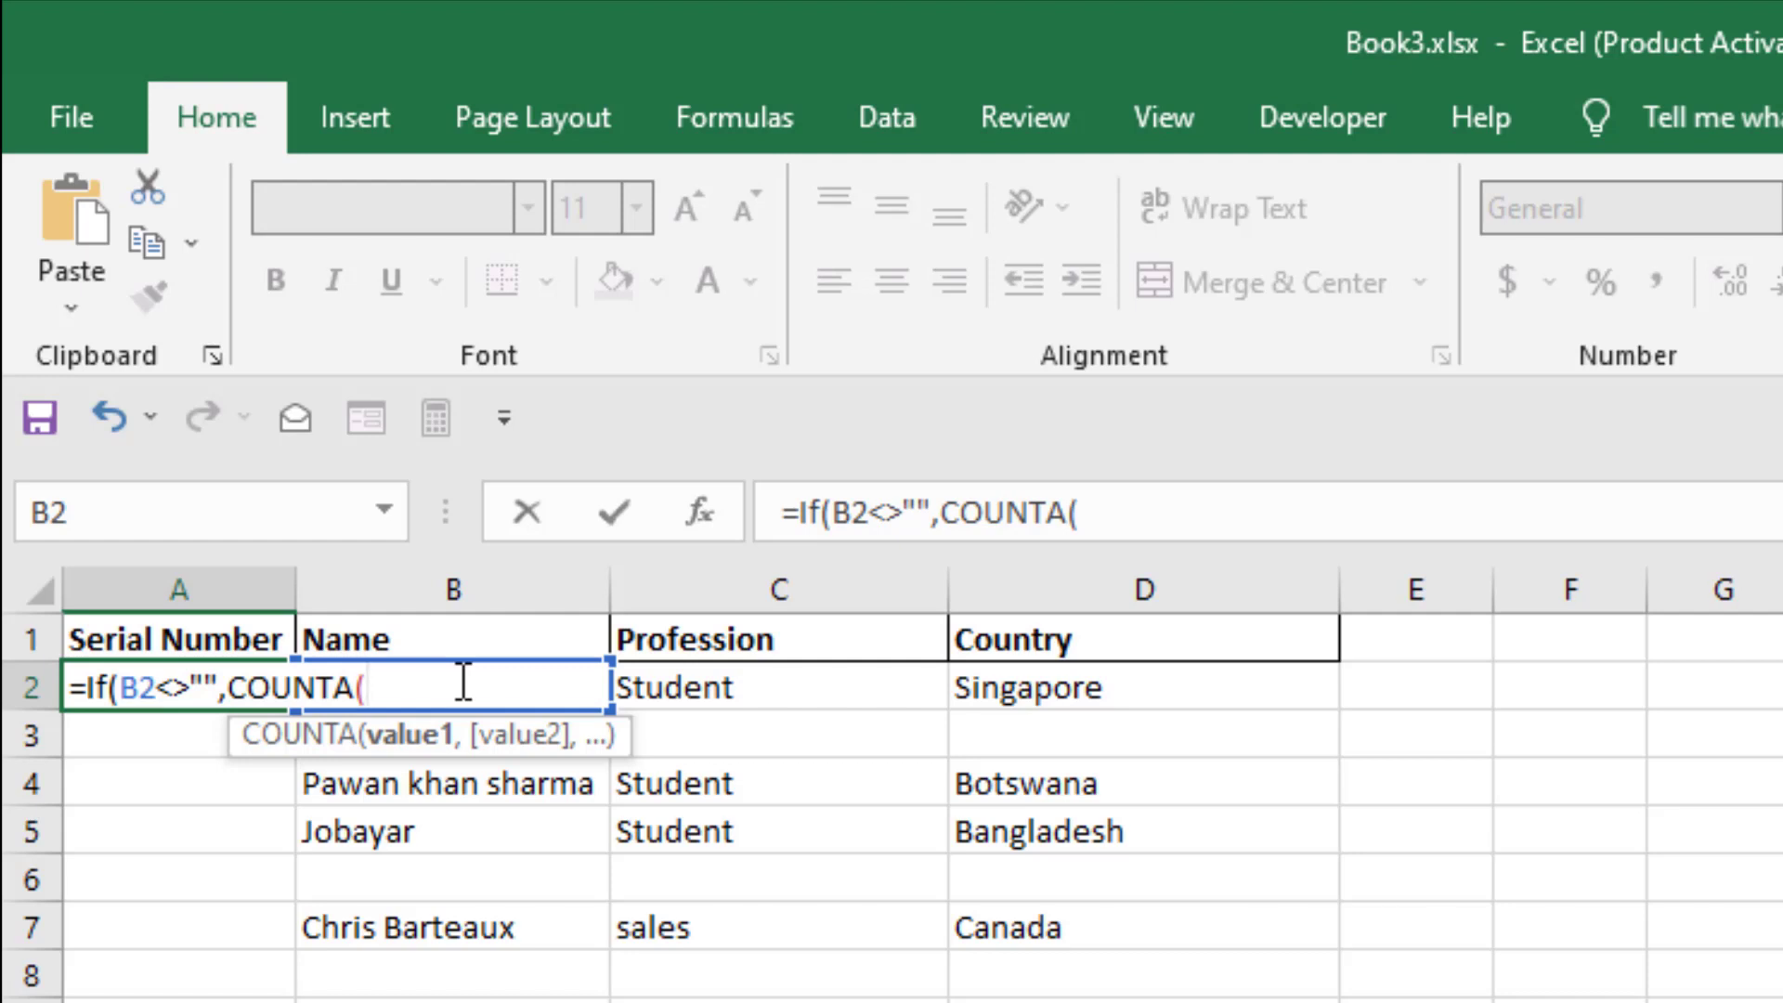
text($B$)
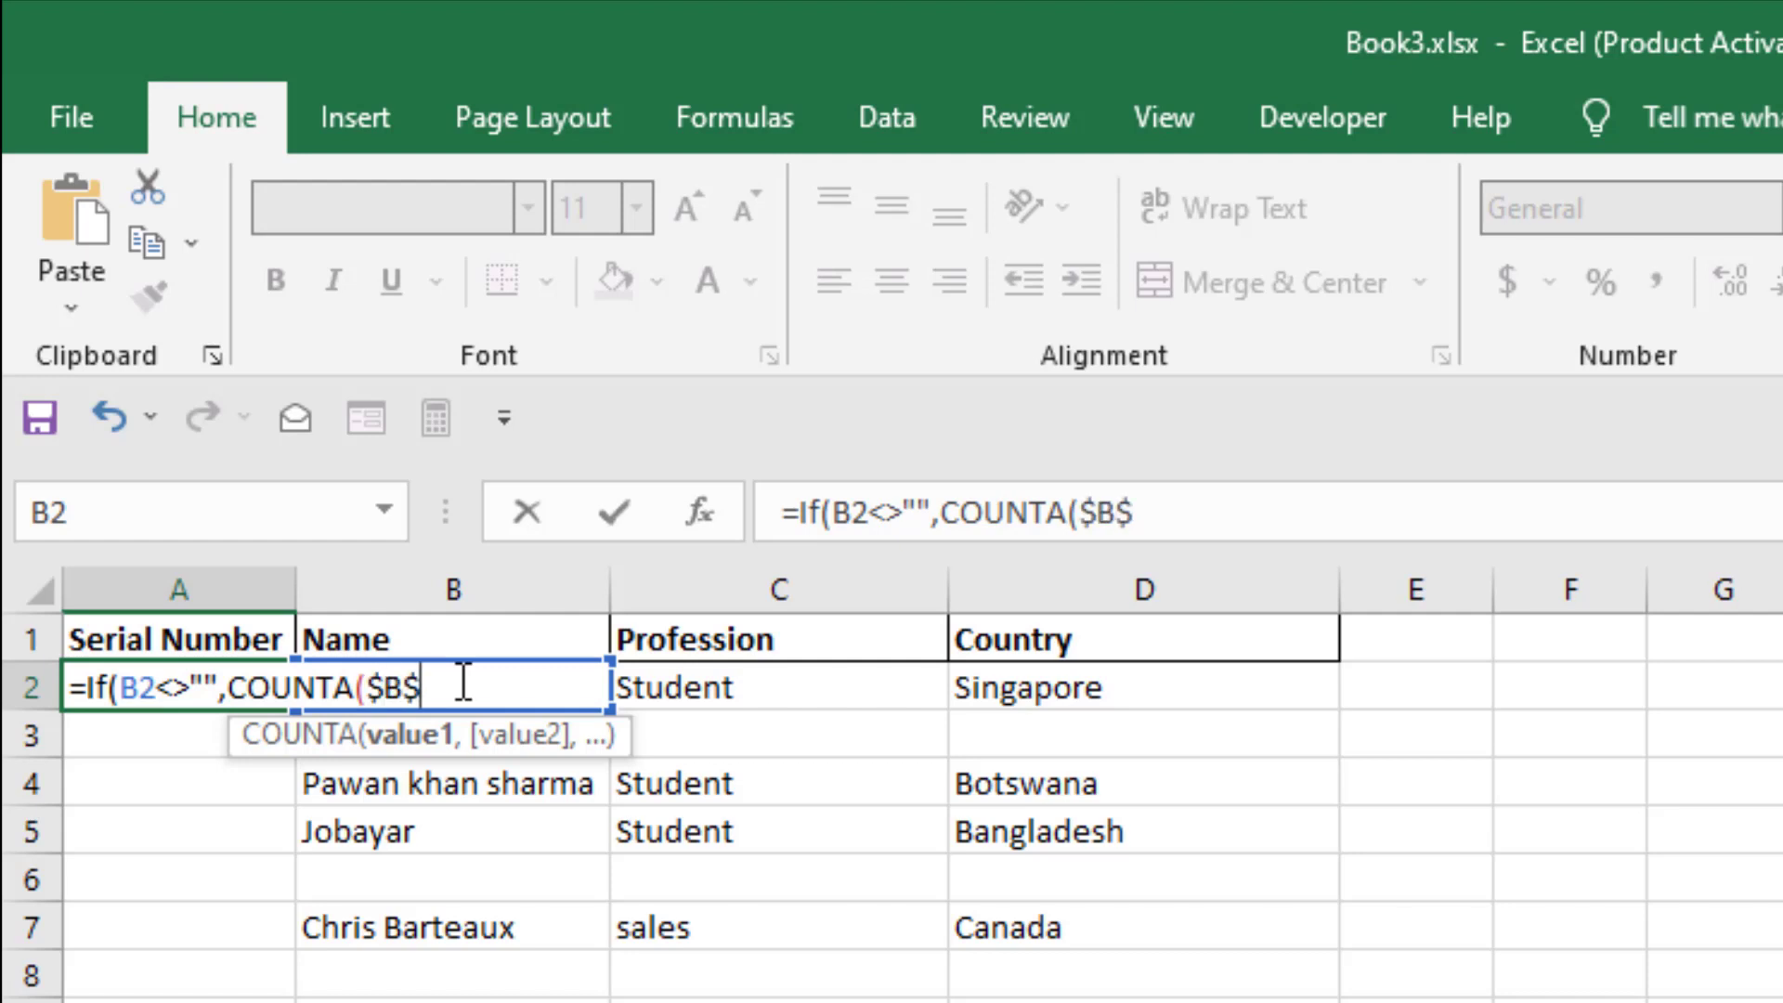
text(2)
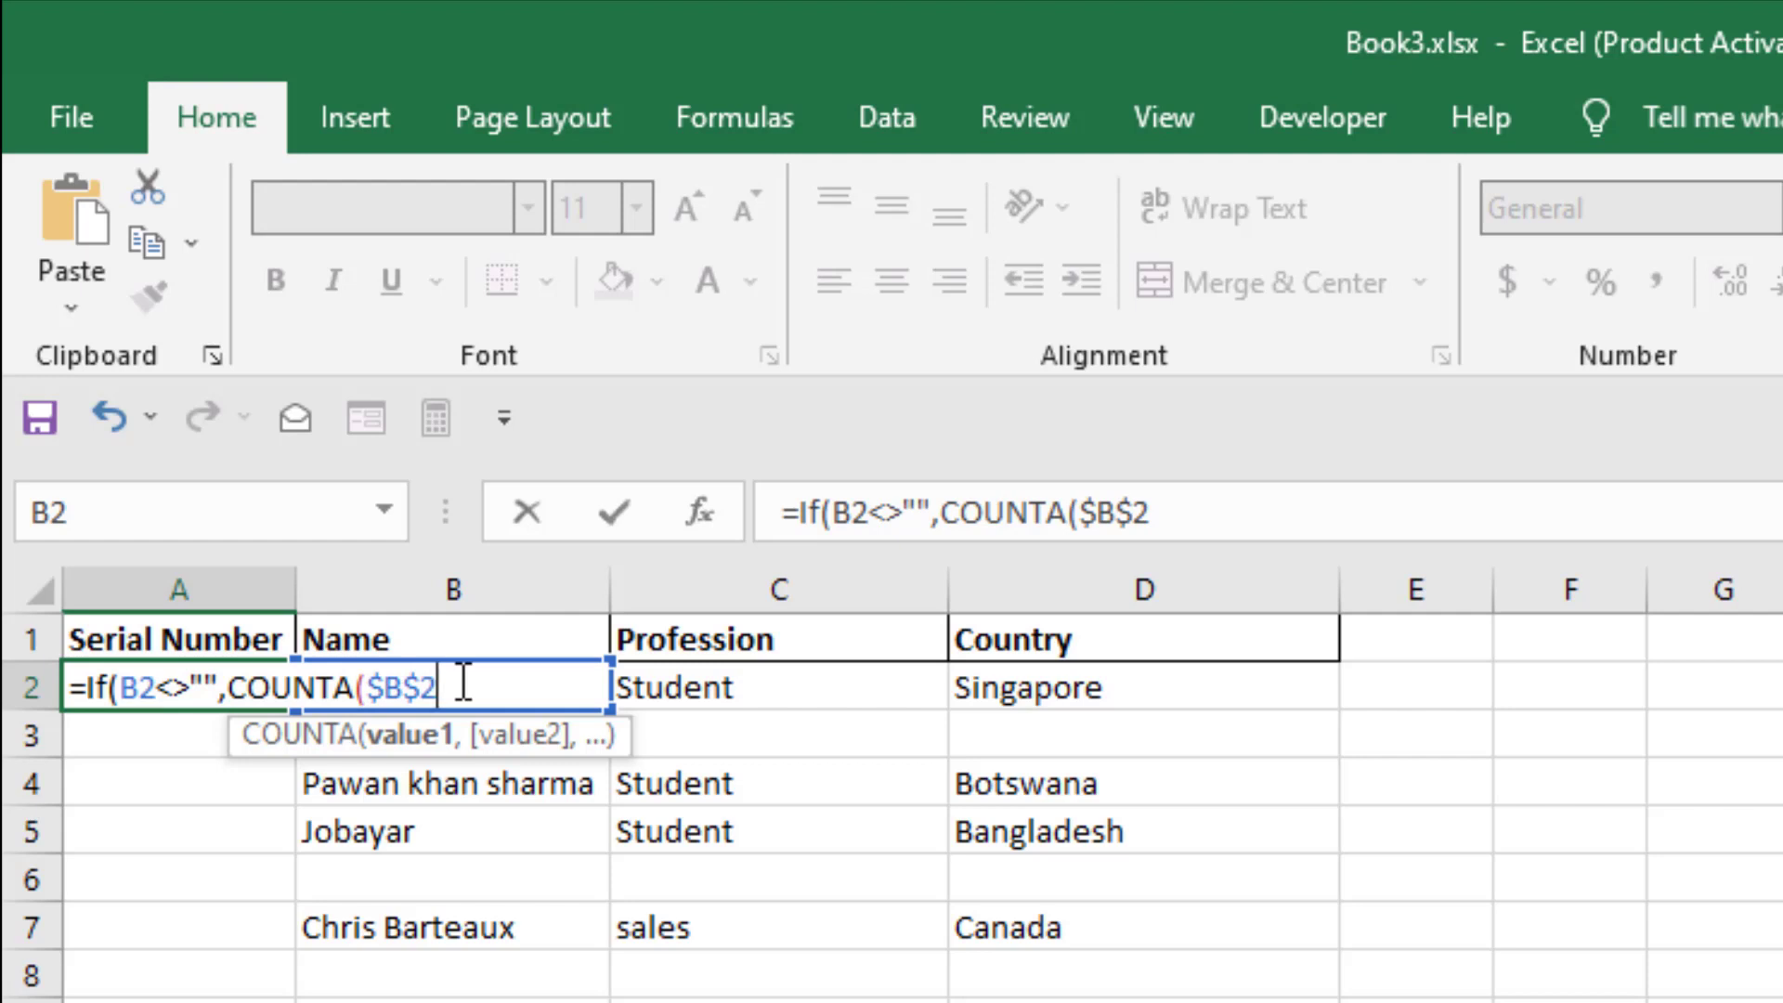
text(:B2)
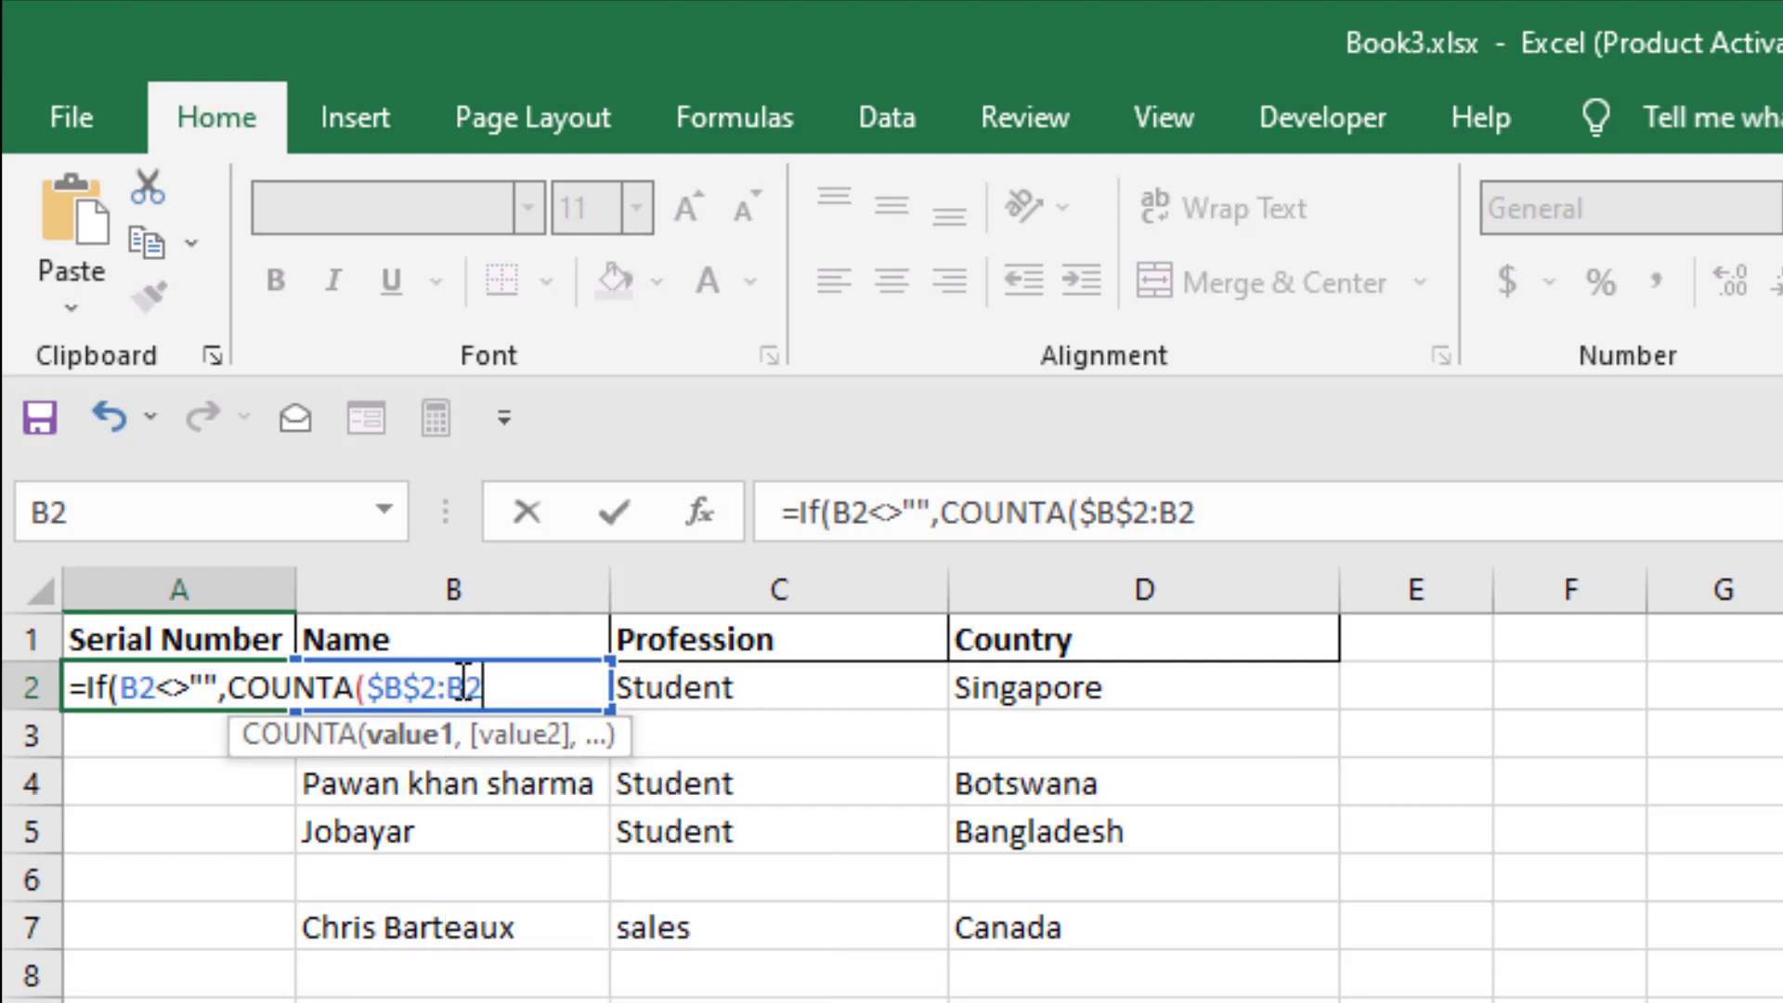
text())
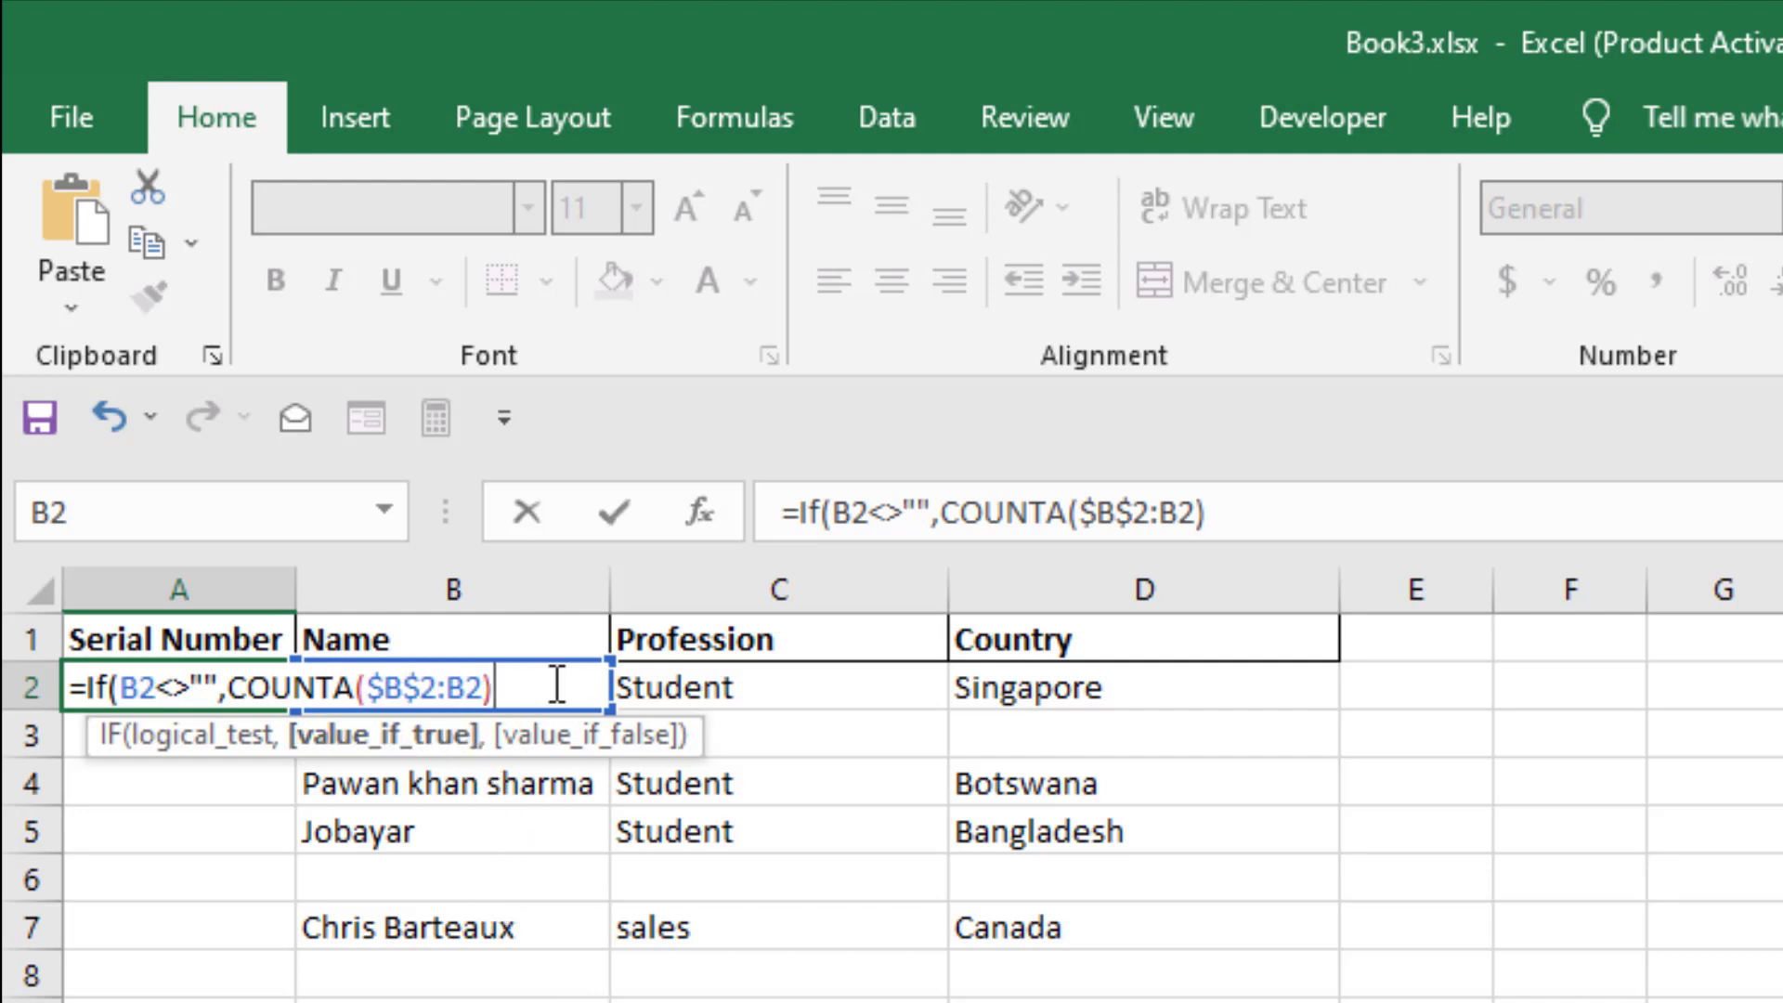
text(,)
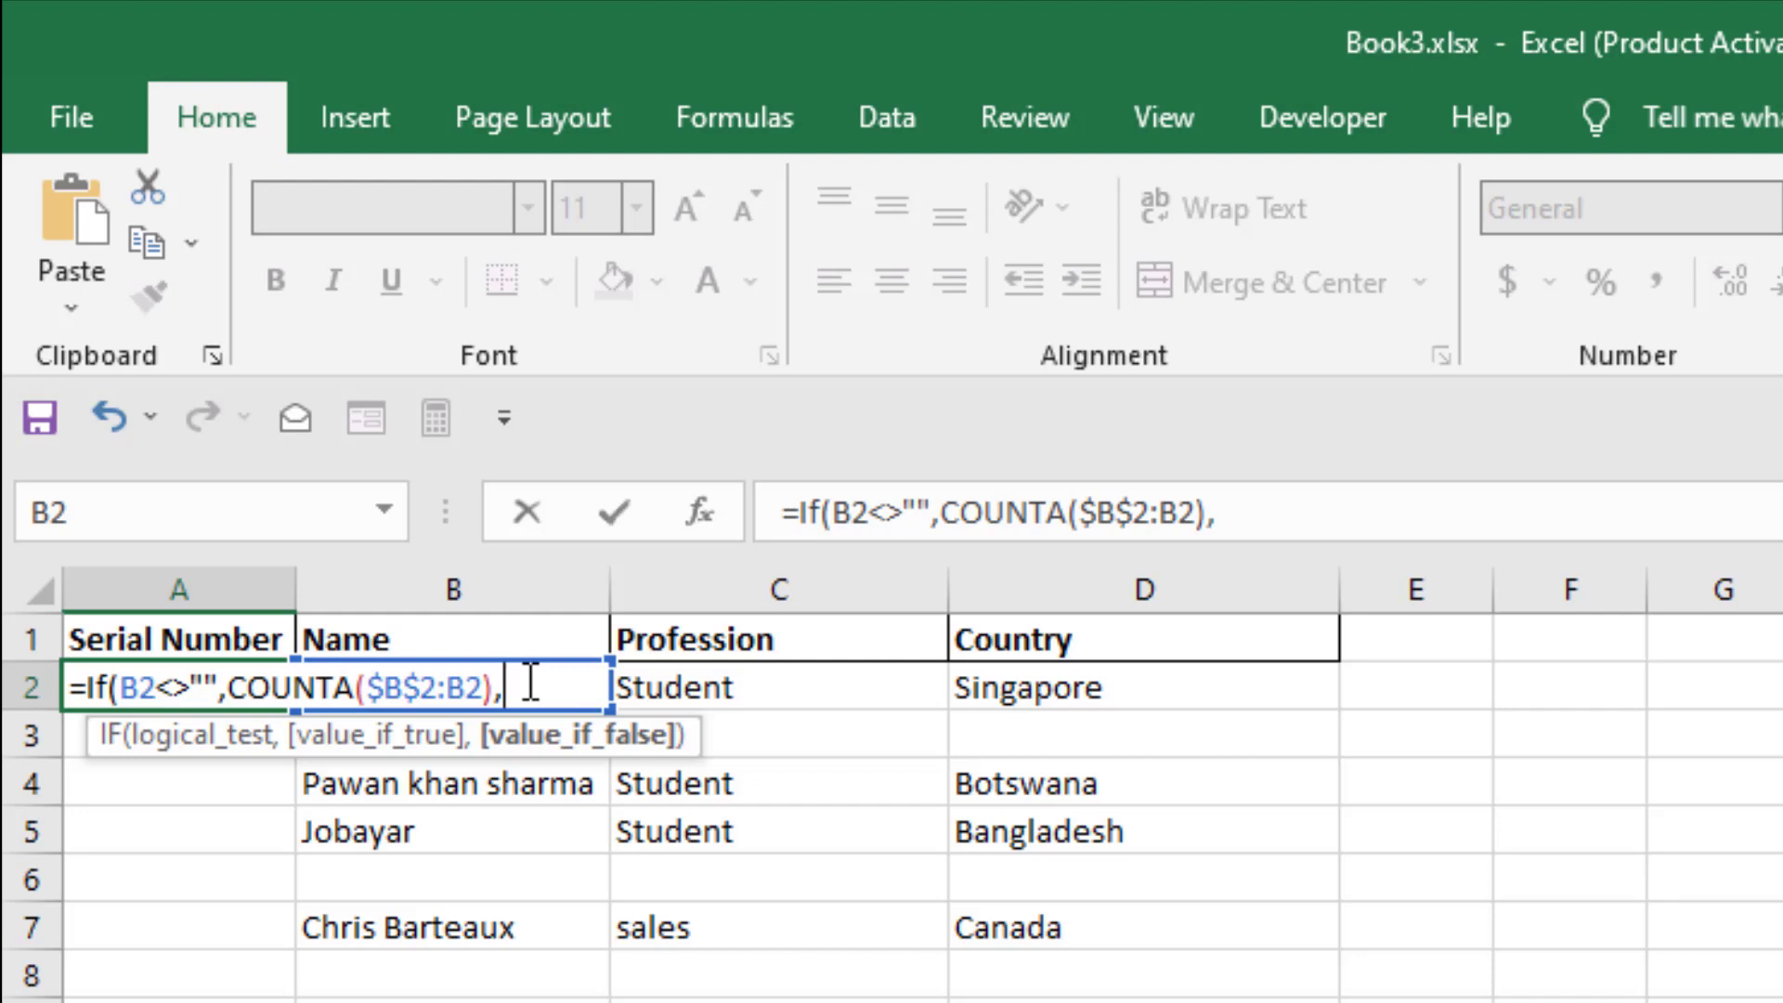
text(""))
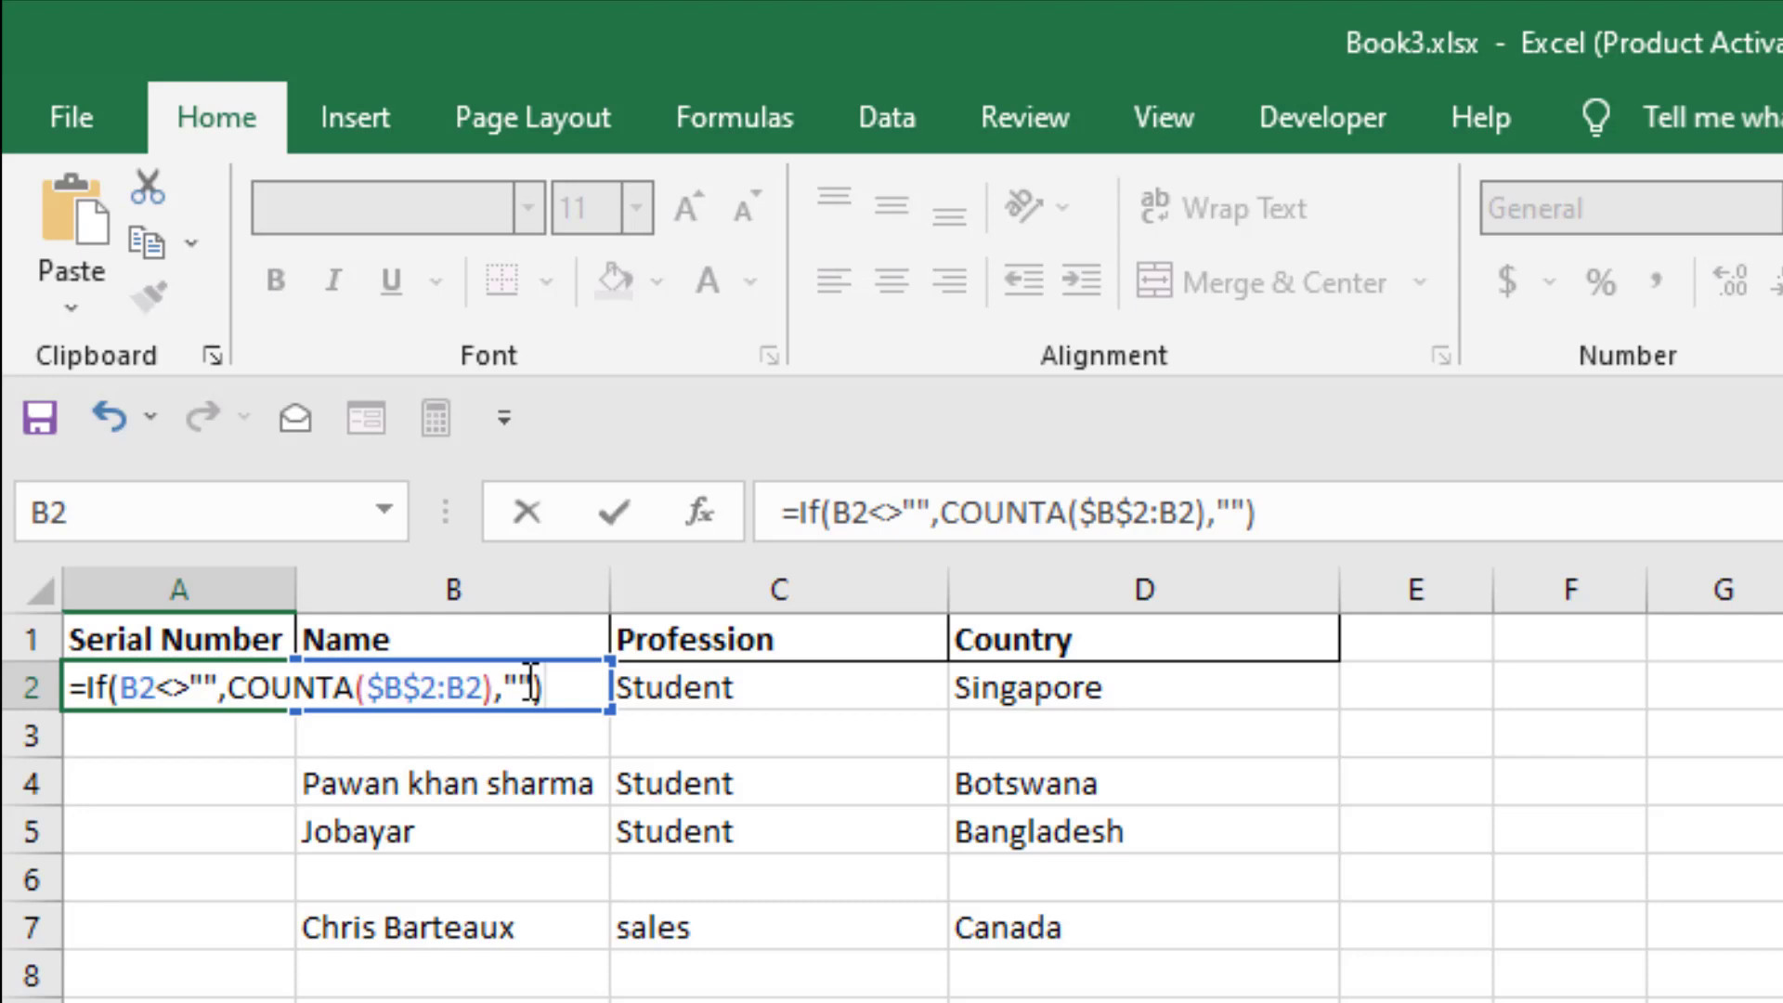
key(Return)
click(269, 687)
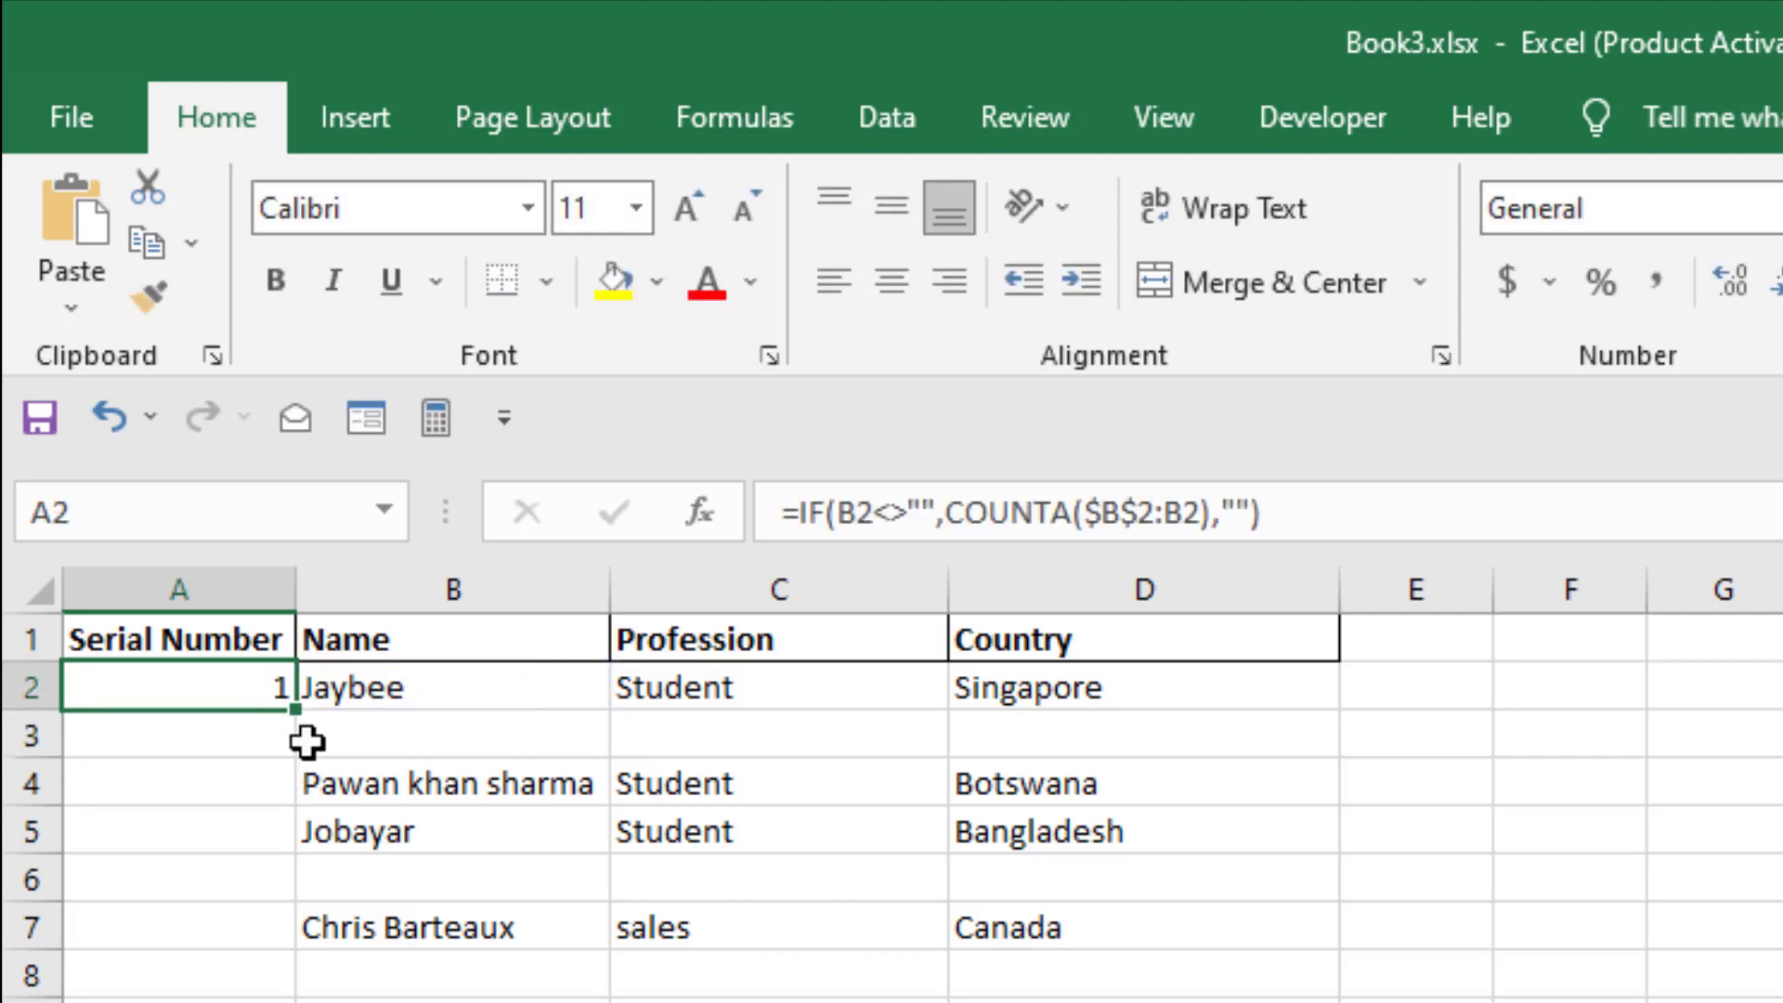
Step: Fill the A2 formula down to row 125 and check names are numbered 1 through 39
drag(299, 711, 265, 1002)
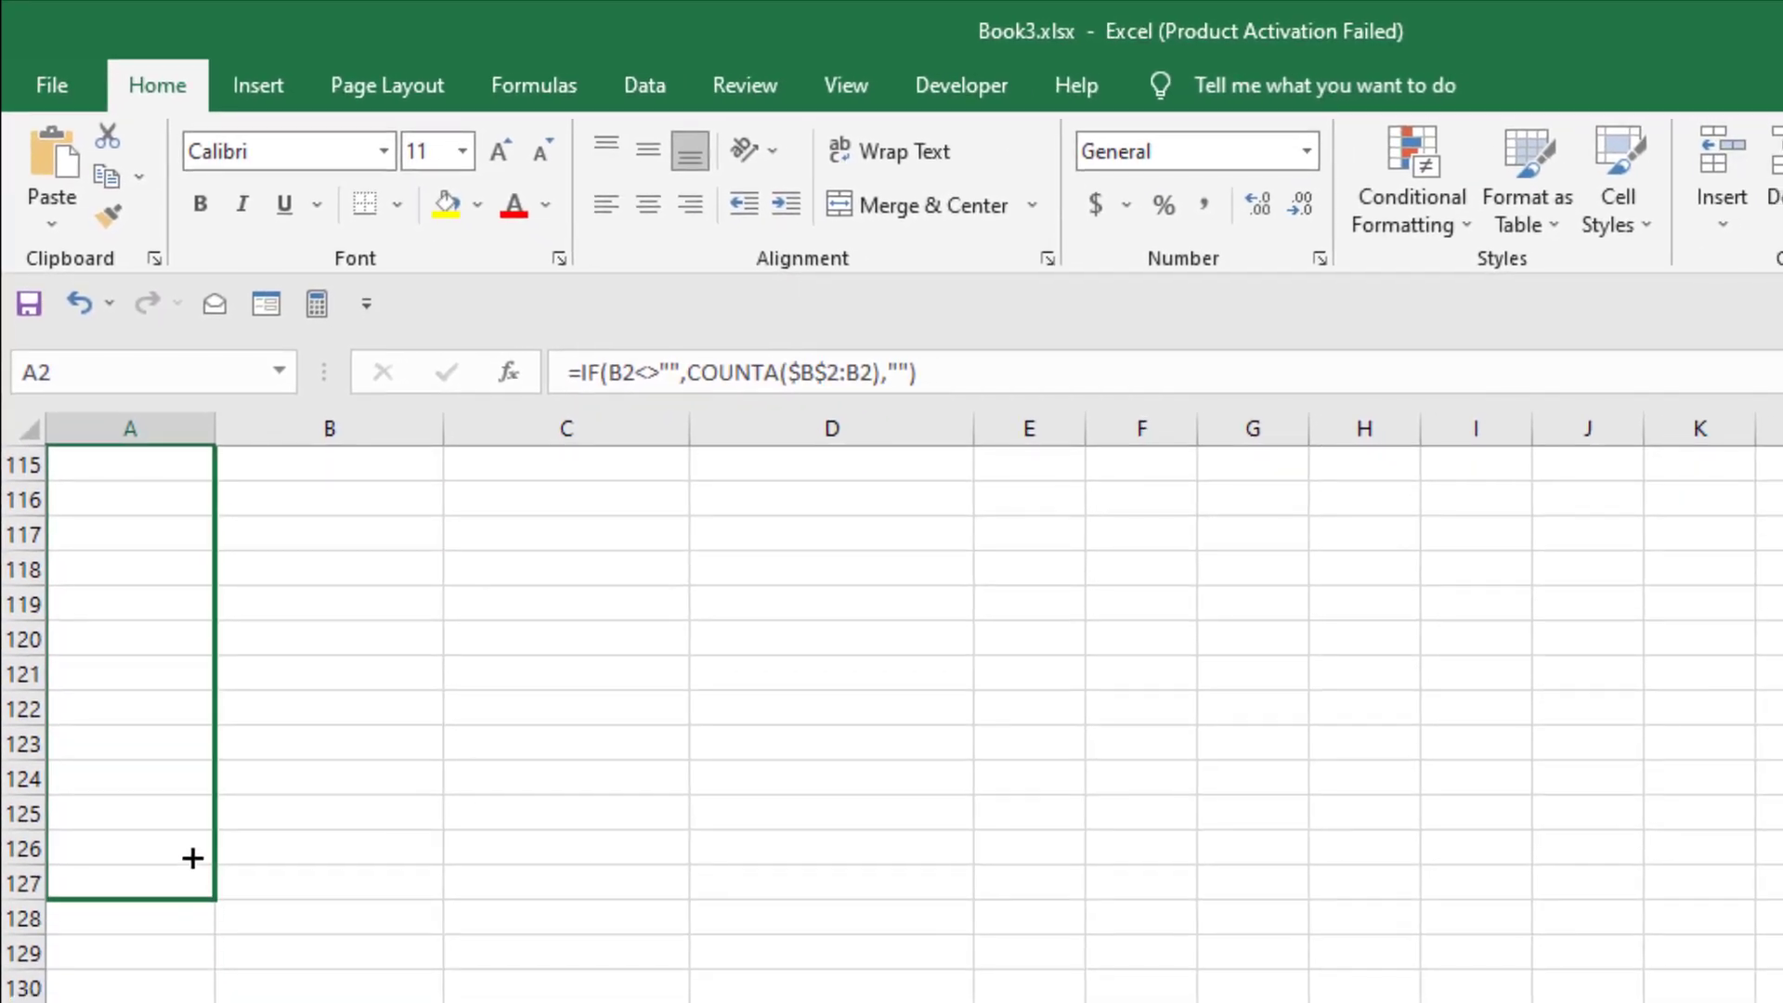
drag(192, 858, 193, 858)
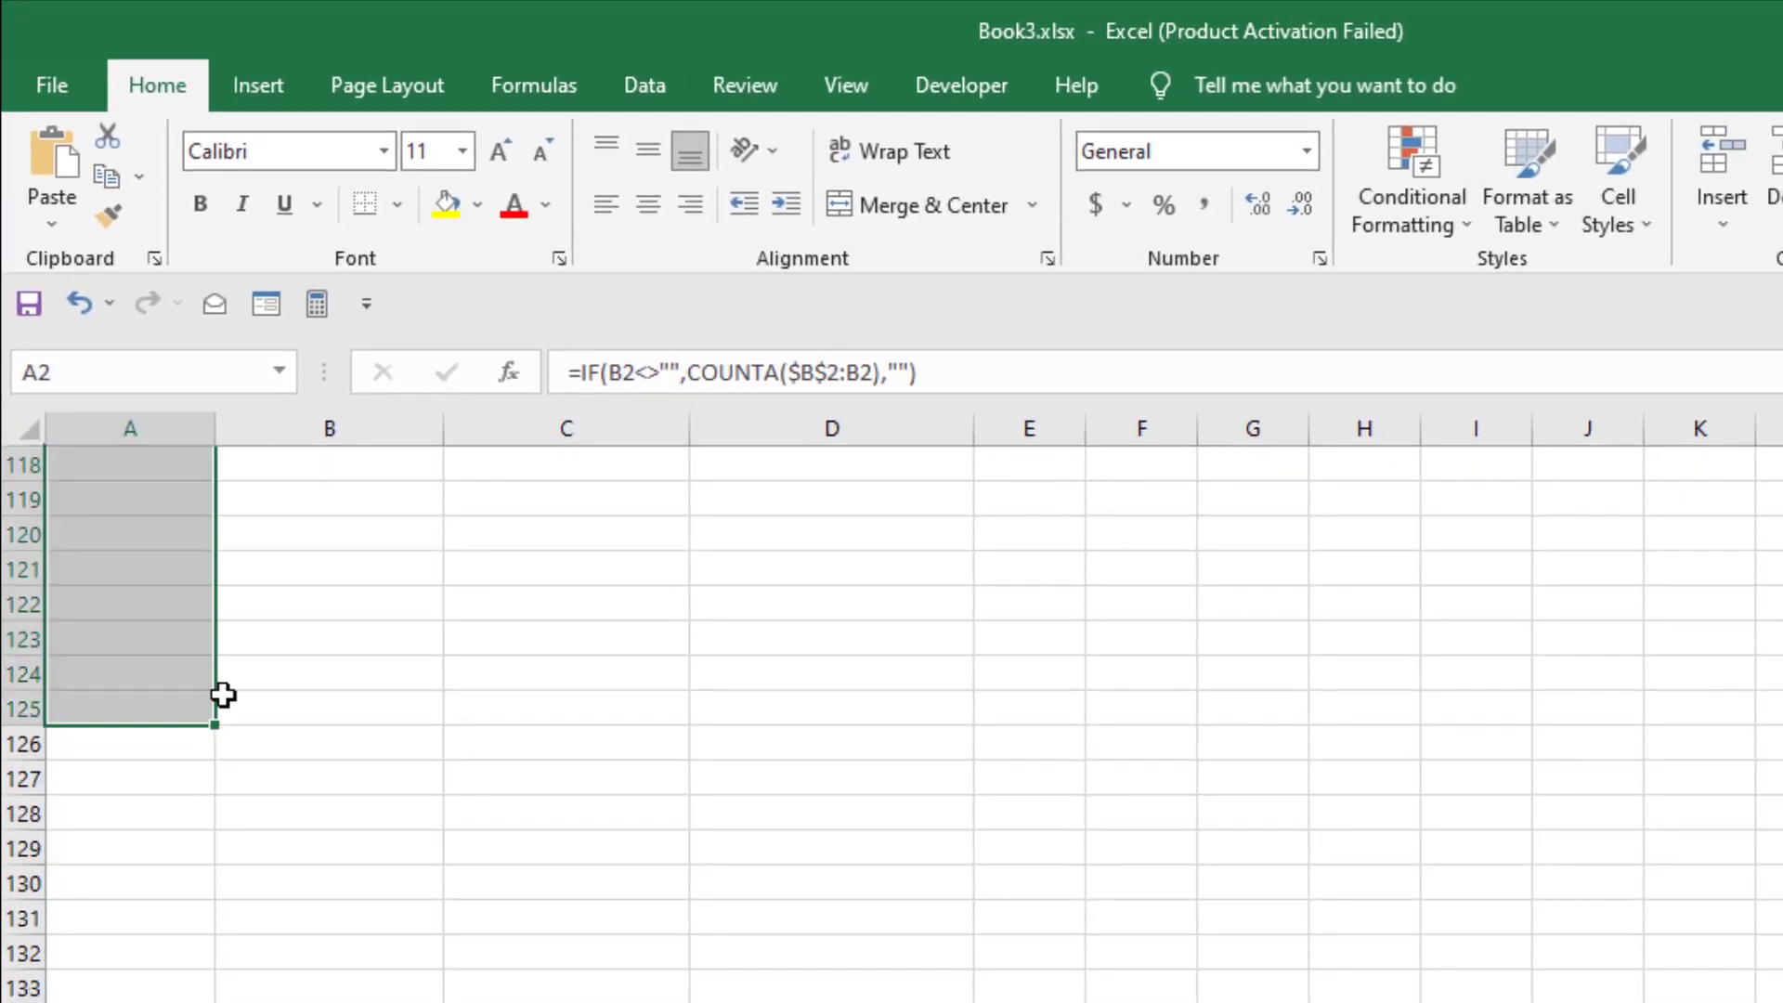
scroll(223, 694, up, 20)
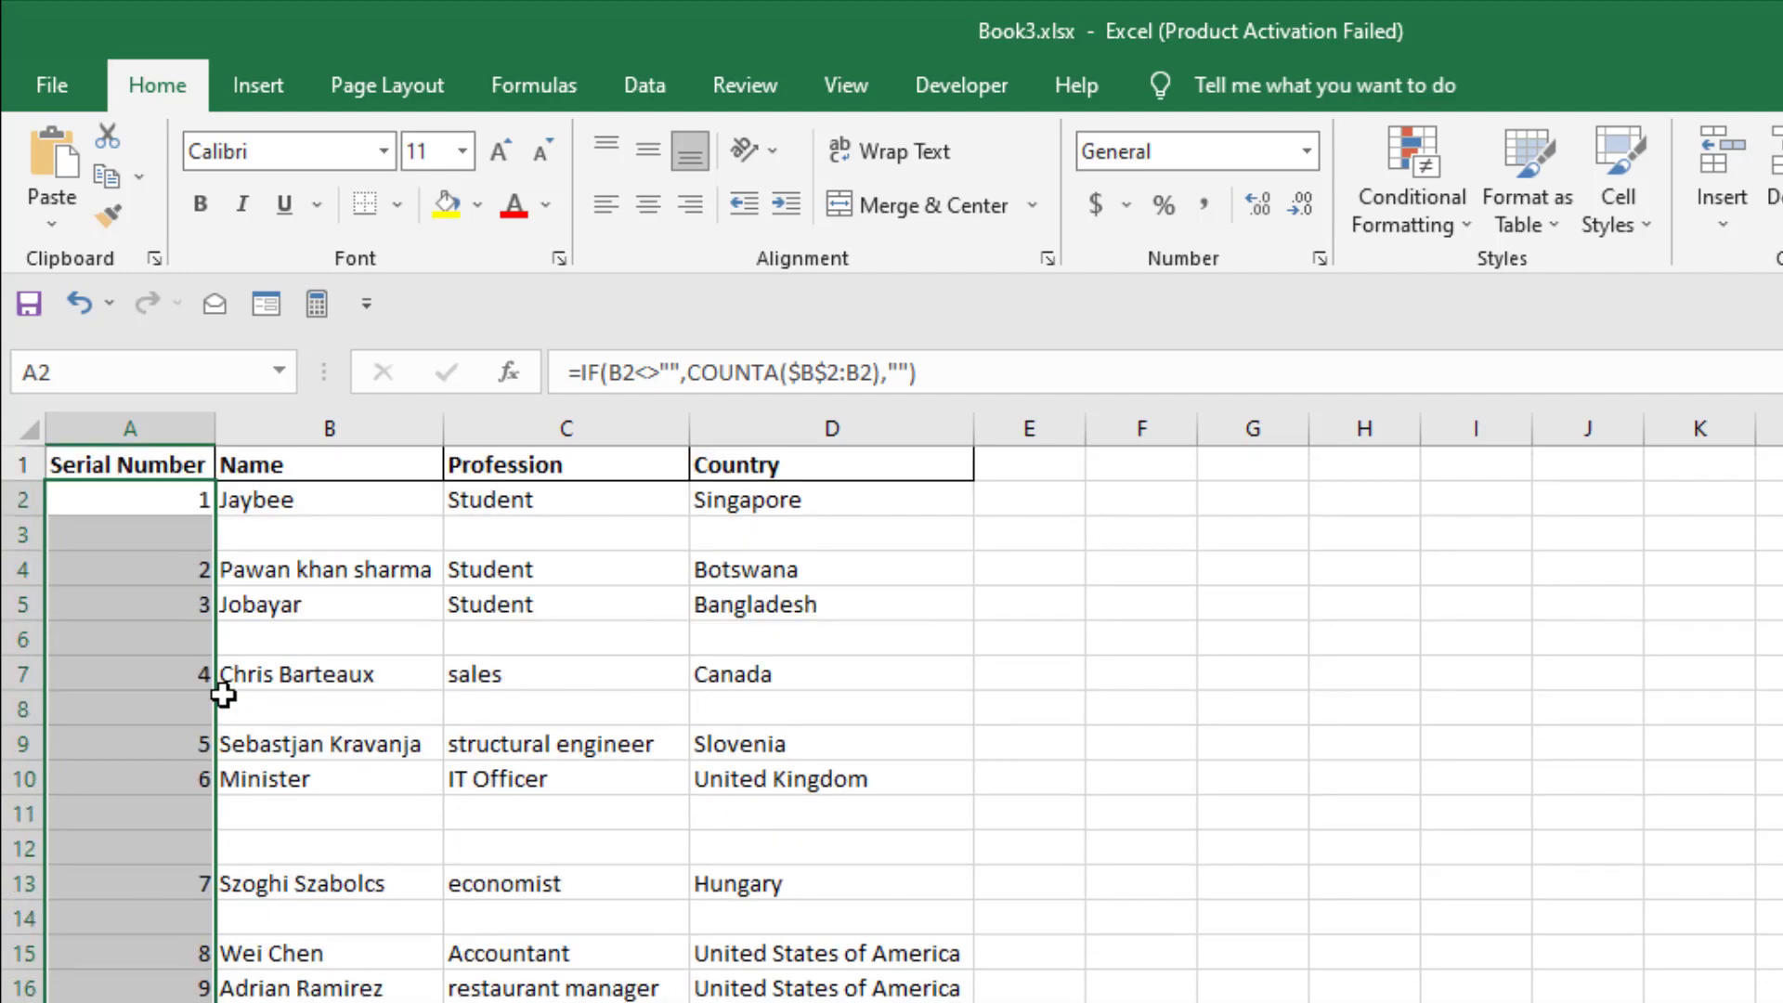
click(585, 673)
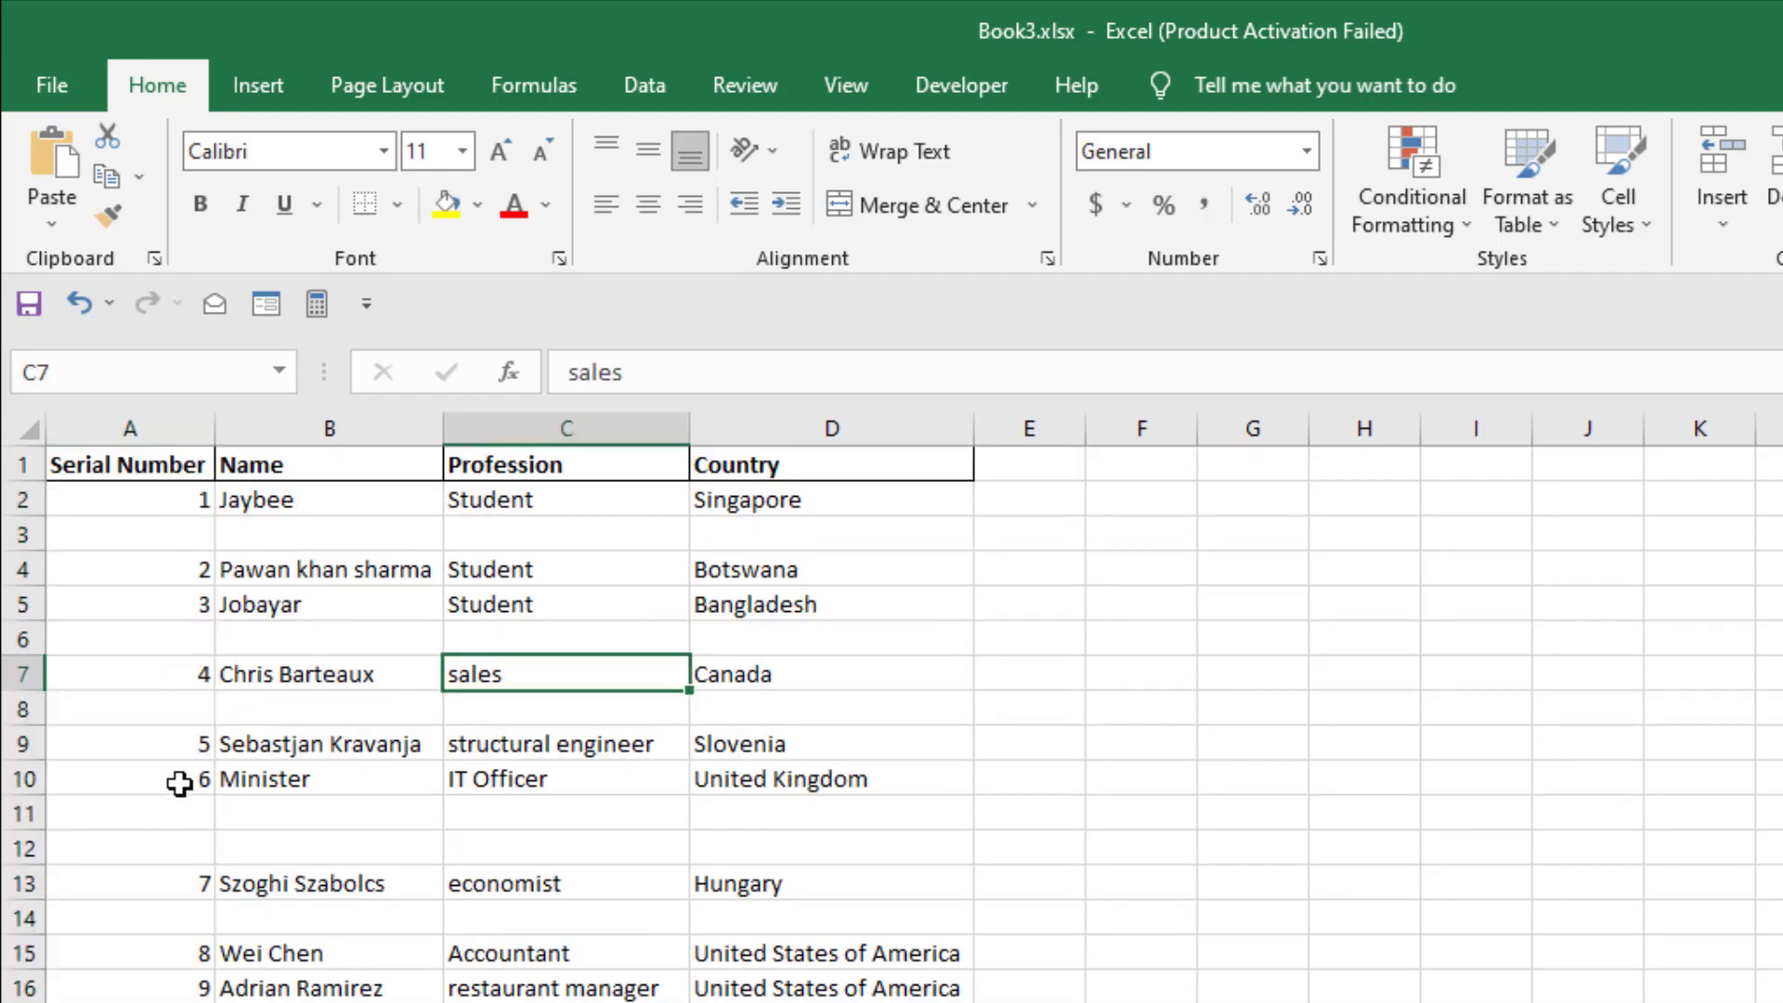
scroll(179, 783, down, 5)
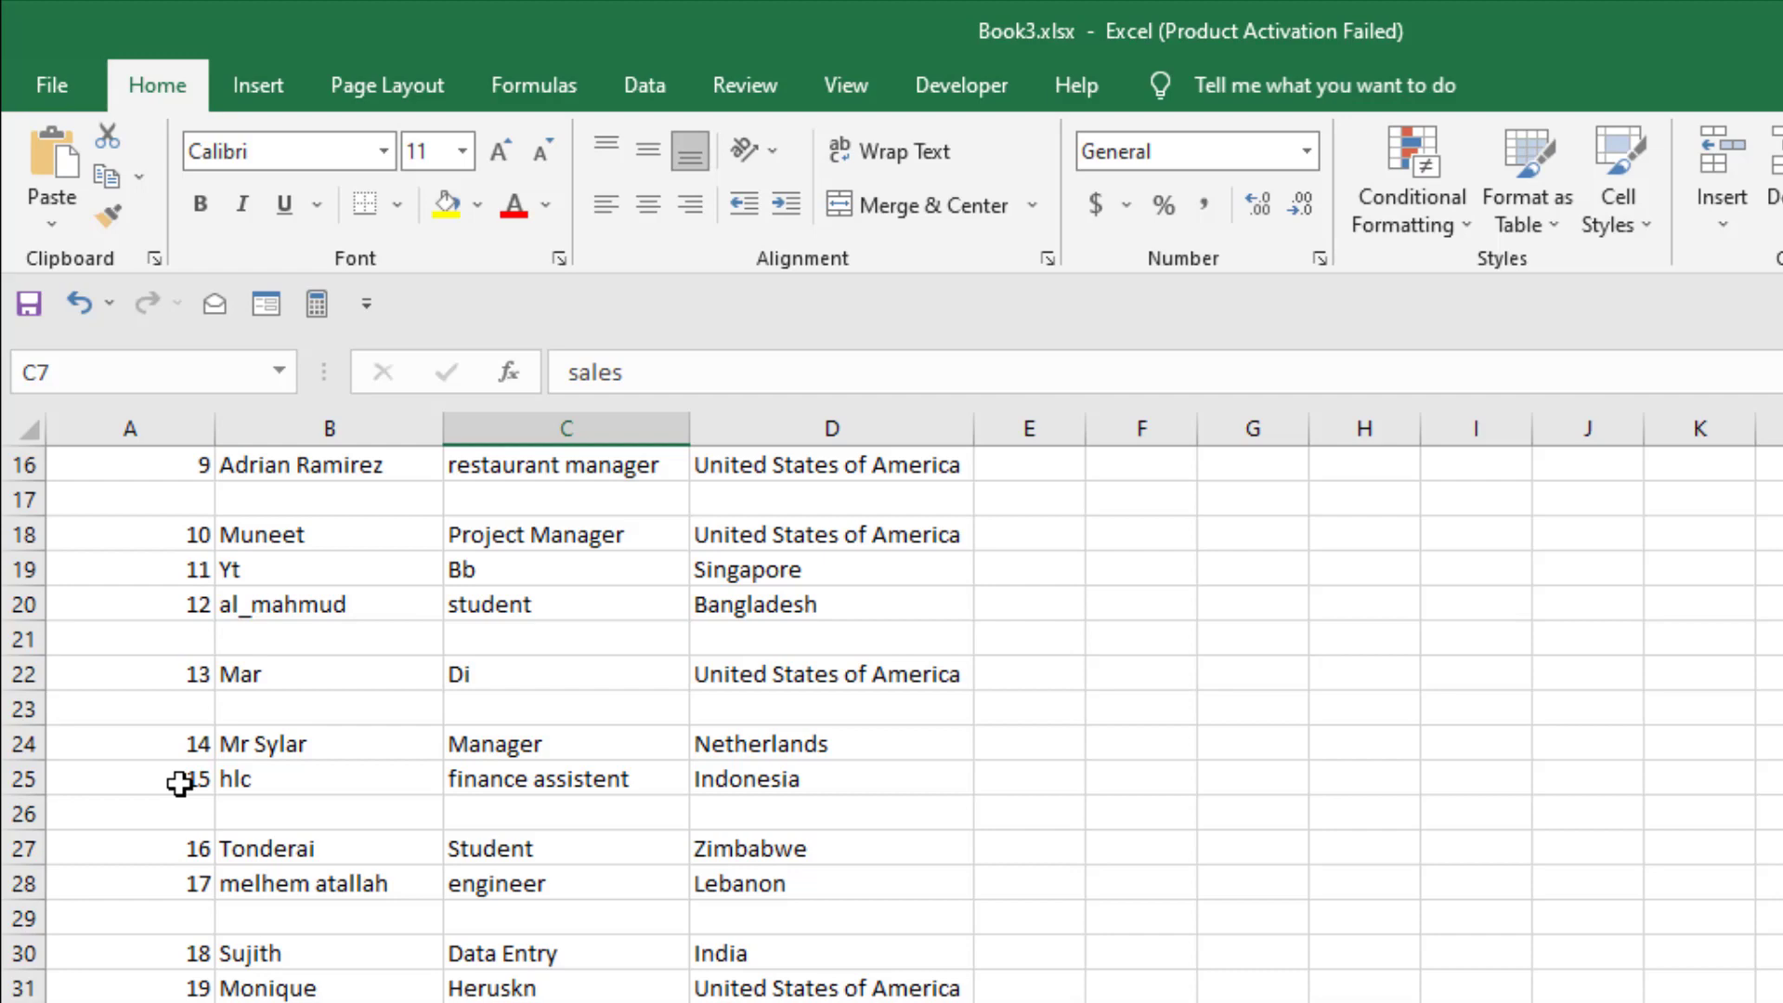
scroll(179, 783, down, 16)
scroll(179, 783, up, 3)
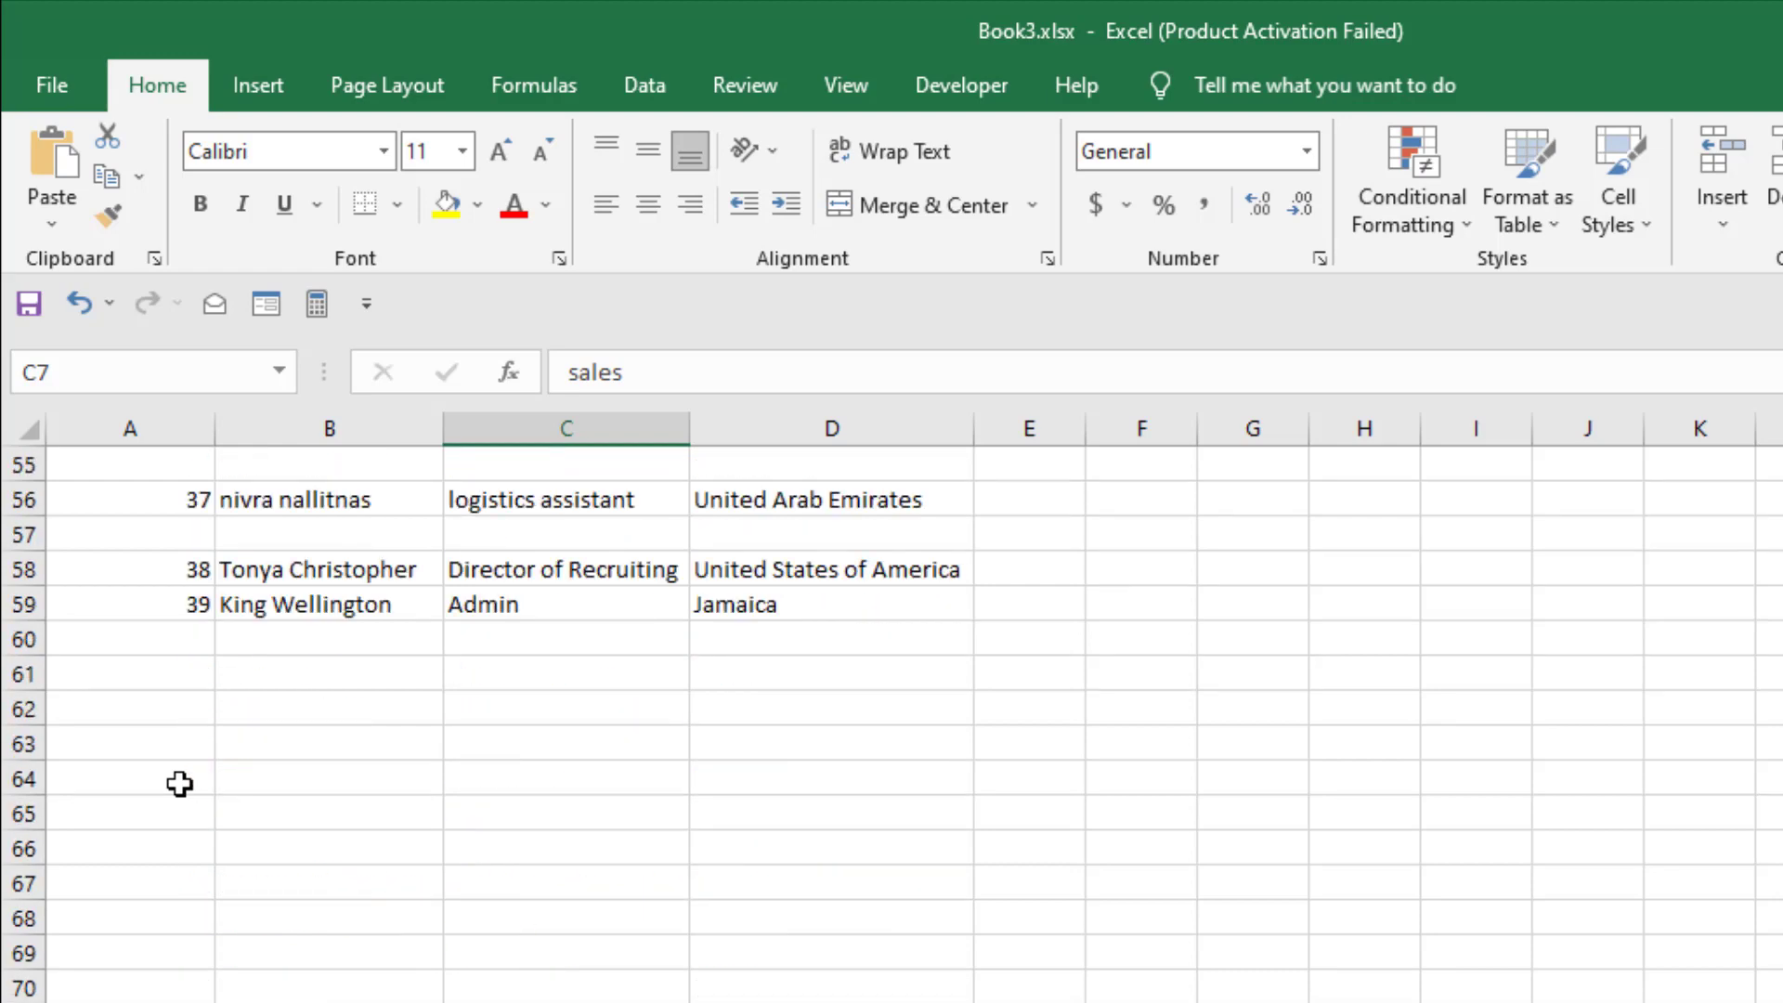
Step: Enter Kazi in B60 and John in B61, giving them serial numbers 40 and 41
click(346, 632)
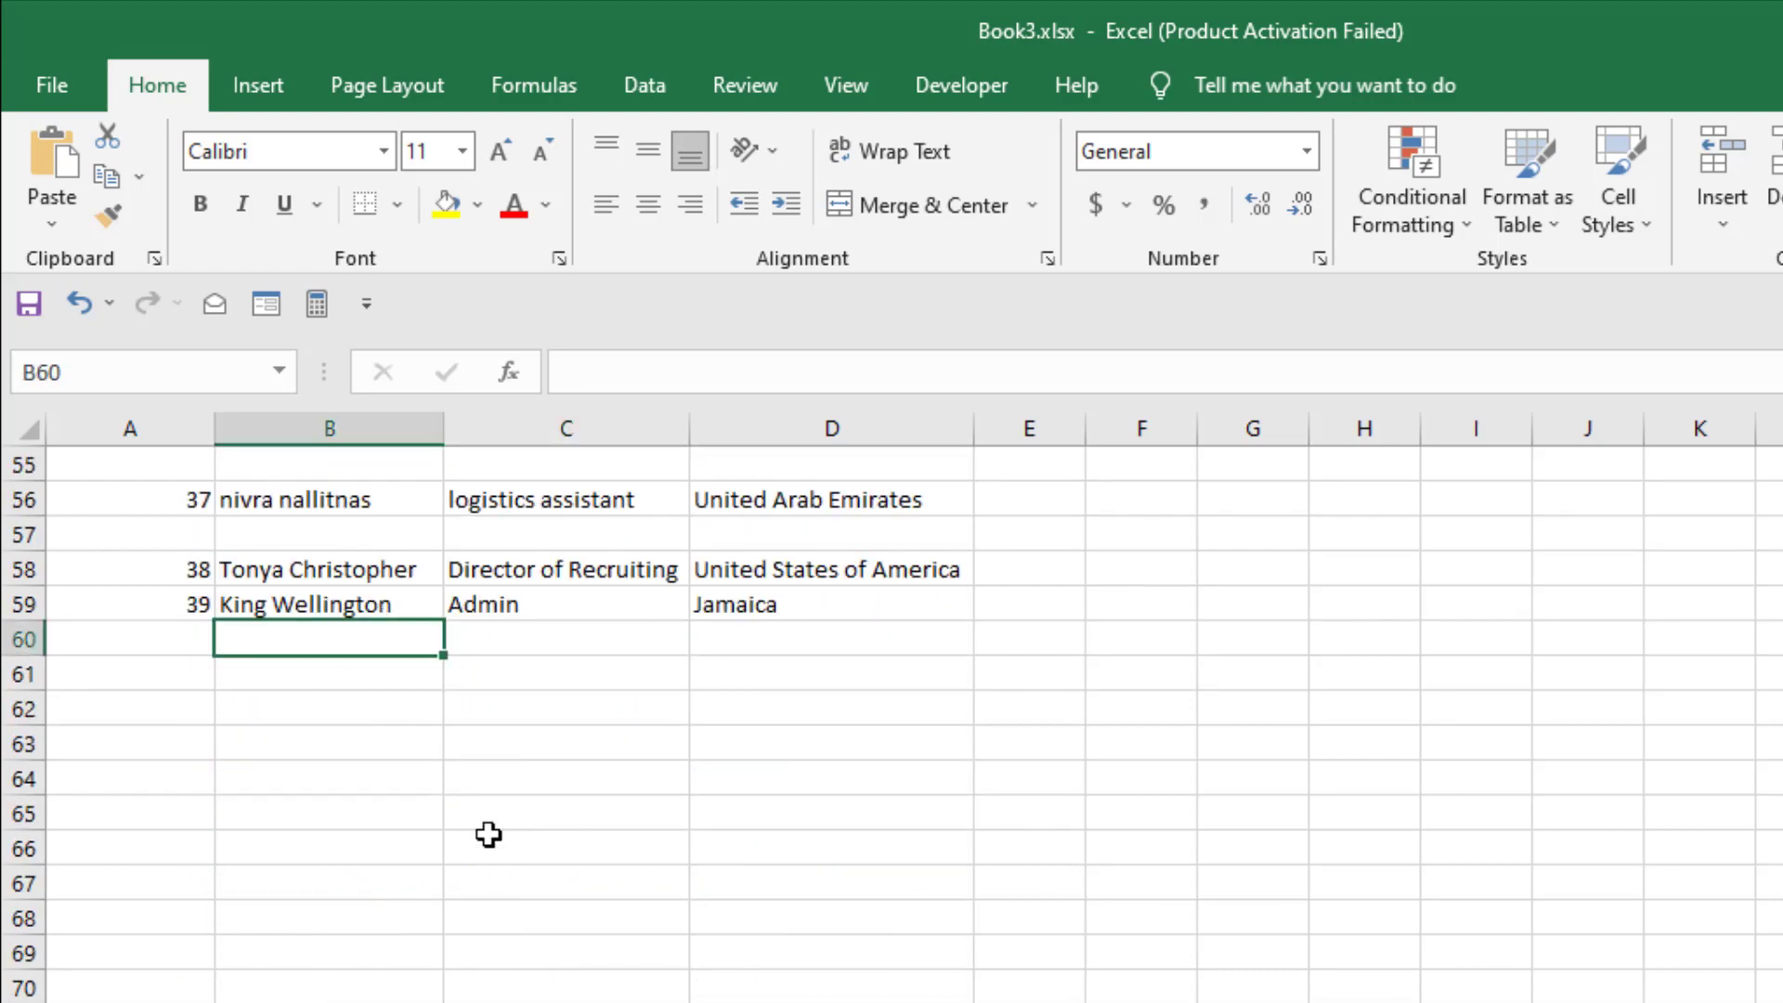
text(Kazi)
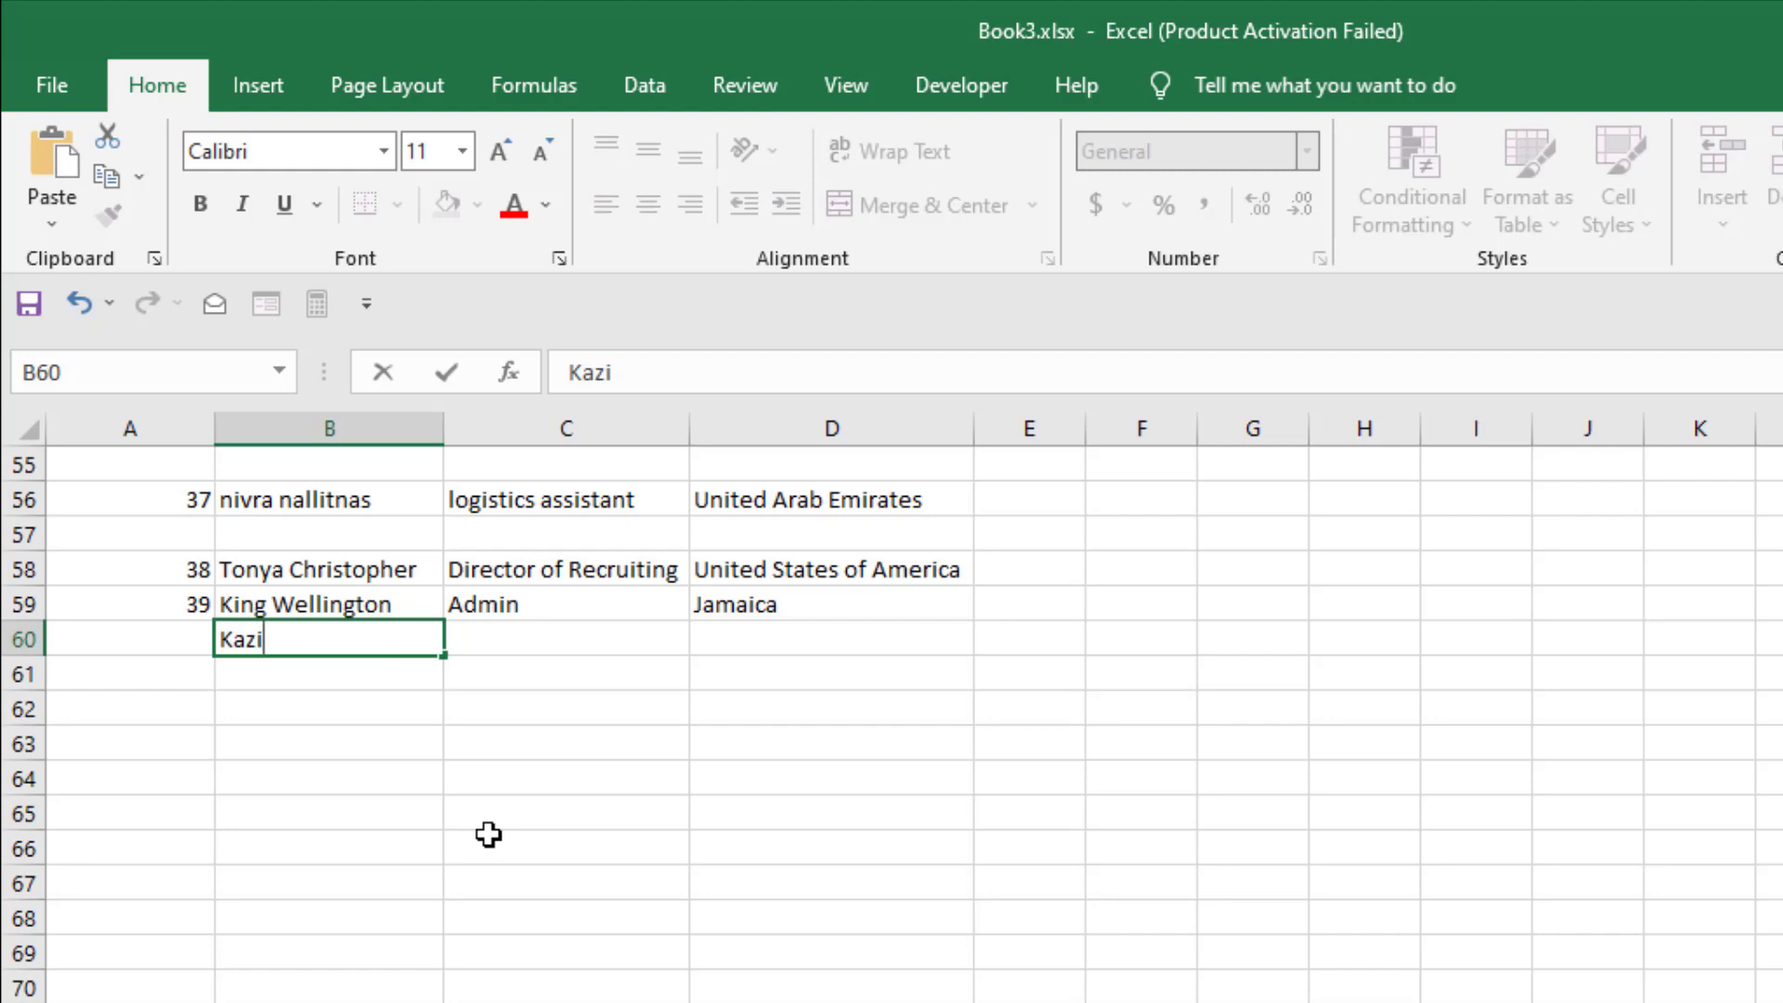
key(Tab)
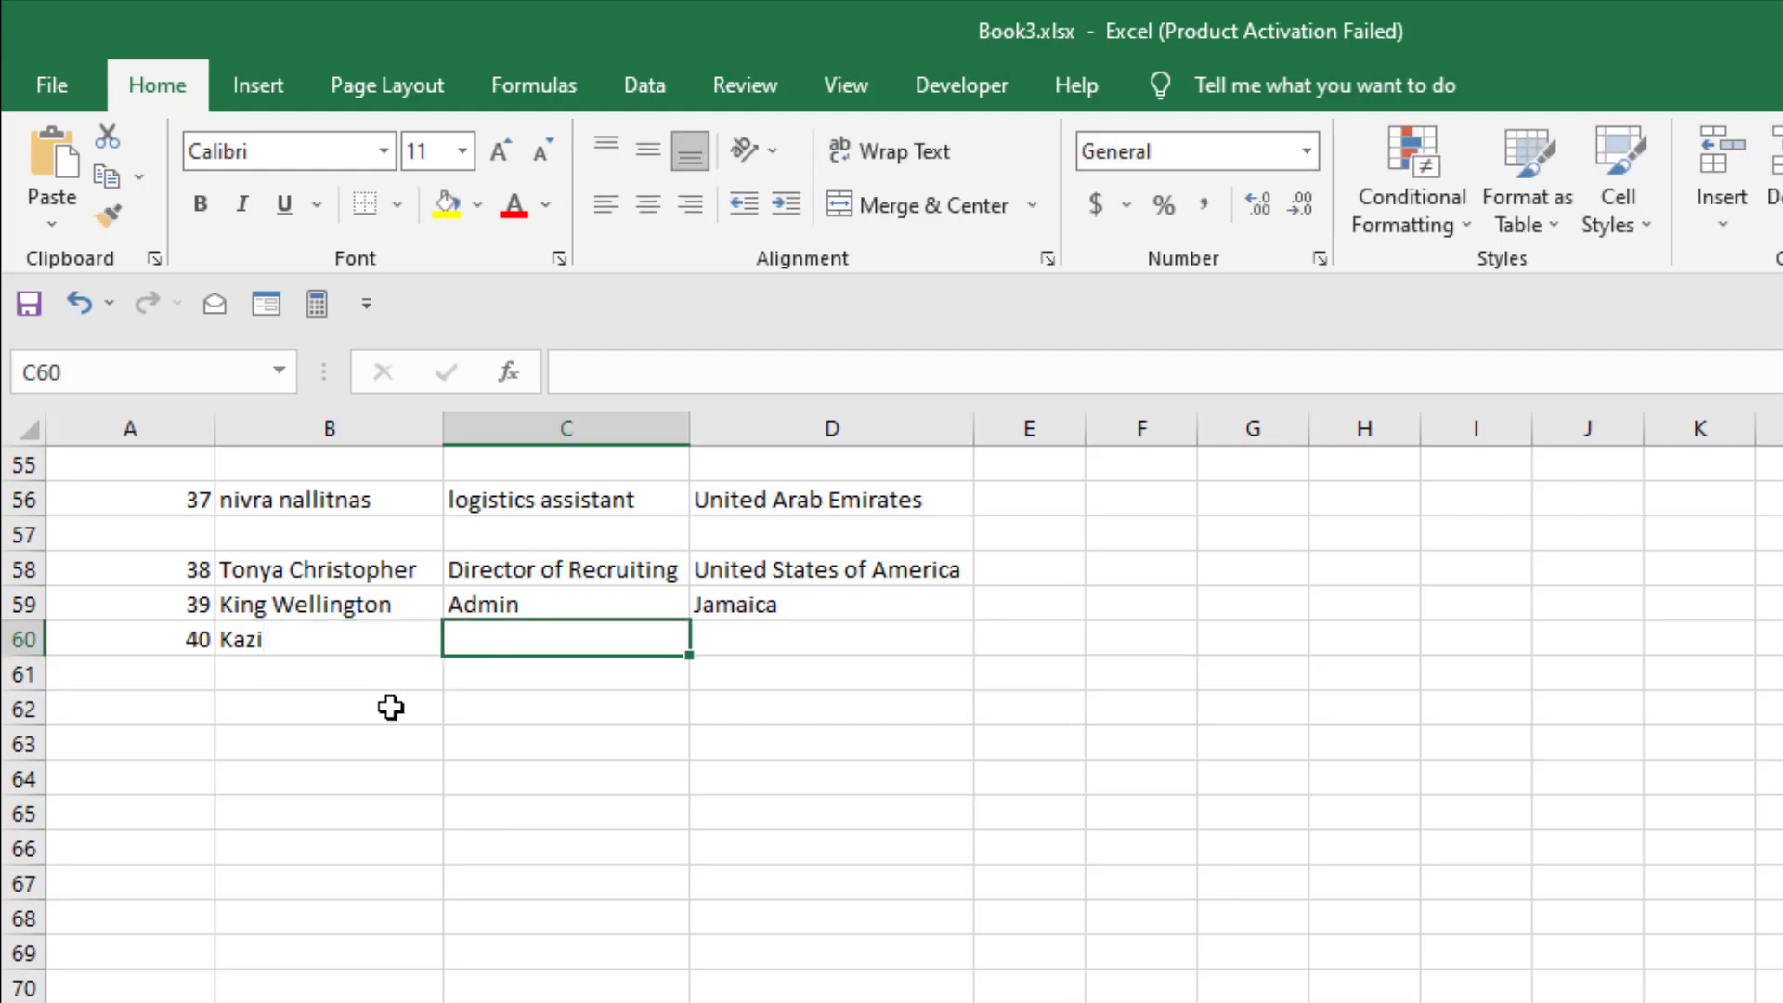
click(366, 685)
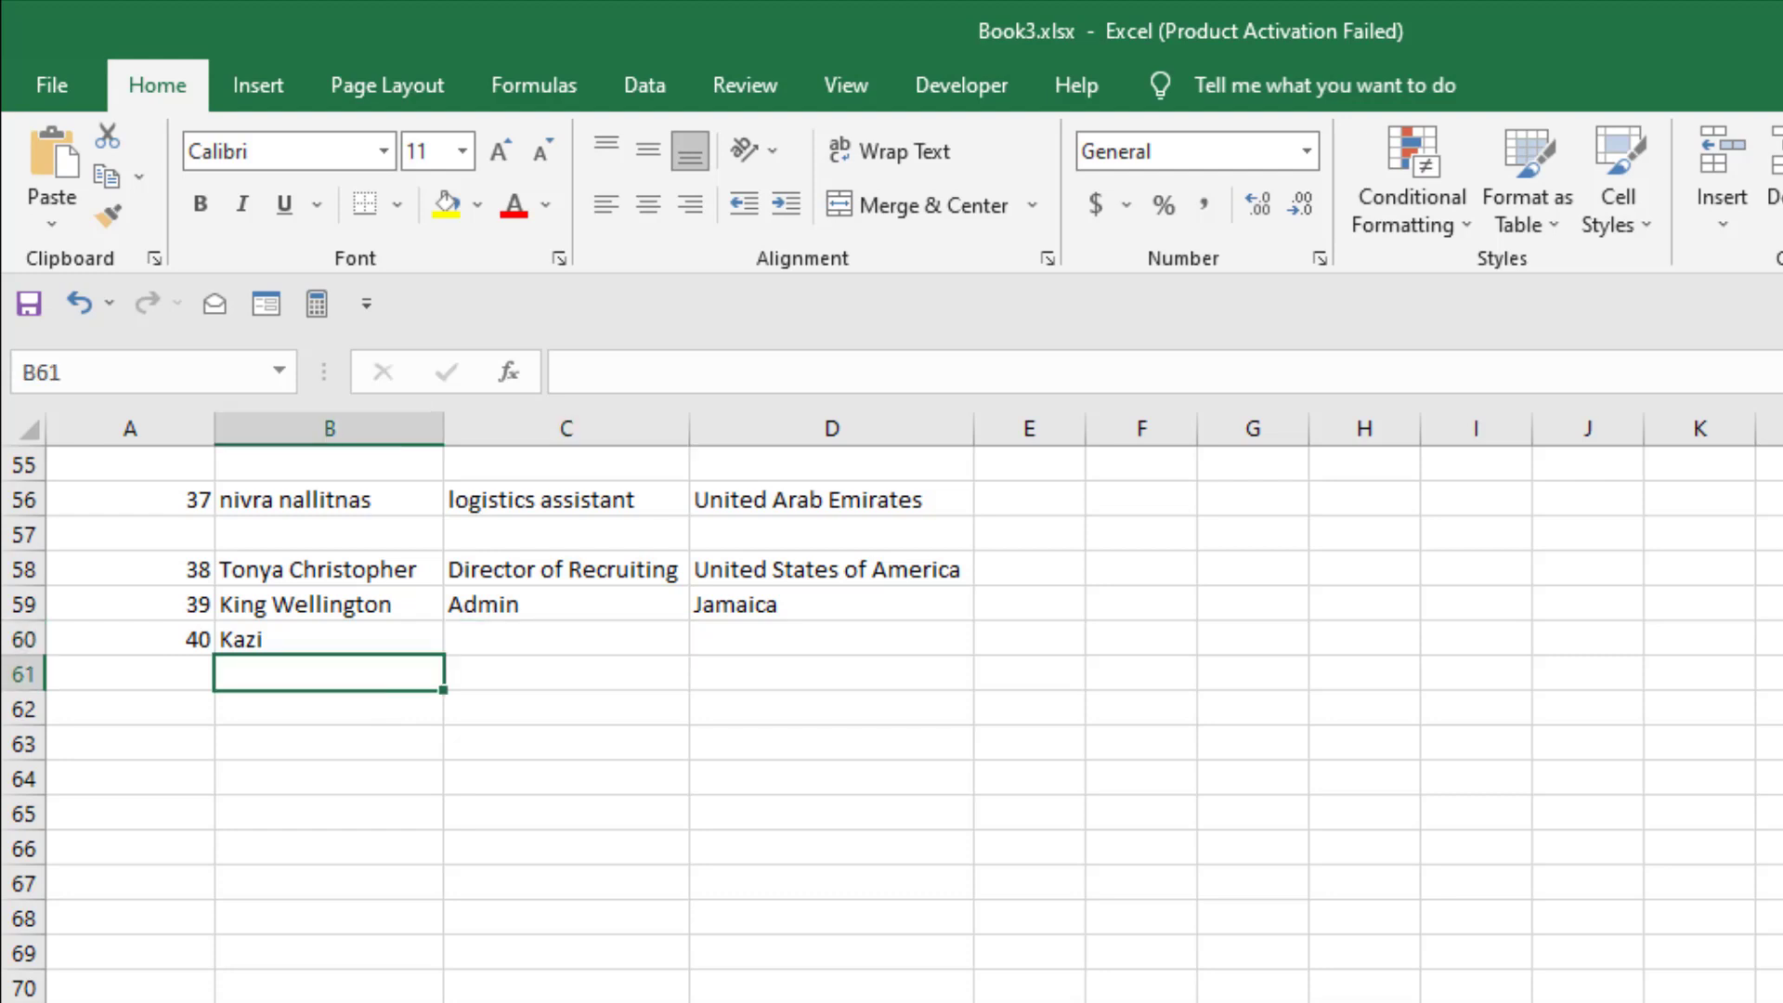
text(John)
key(BackSpace)
key(Return)
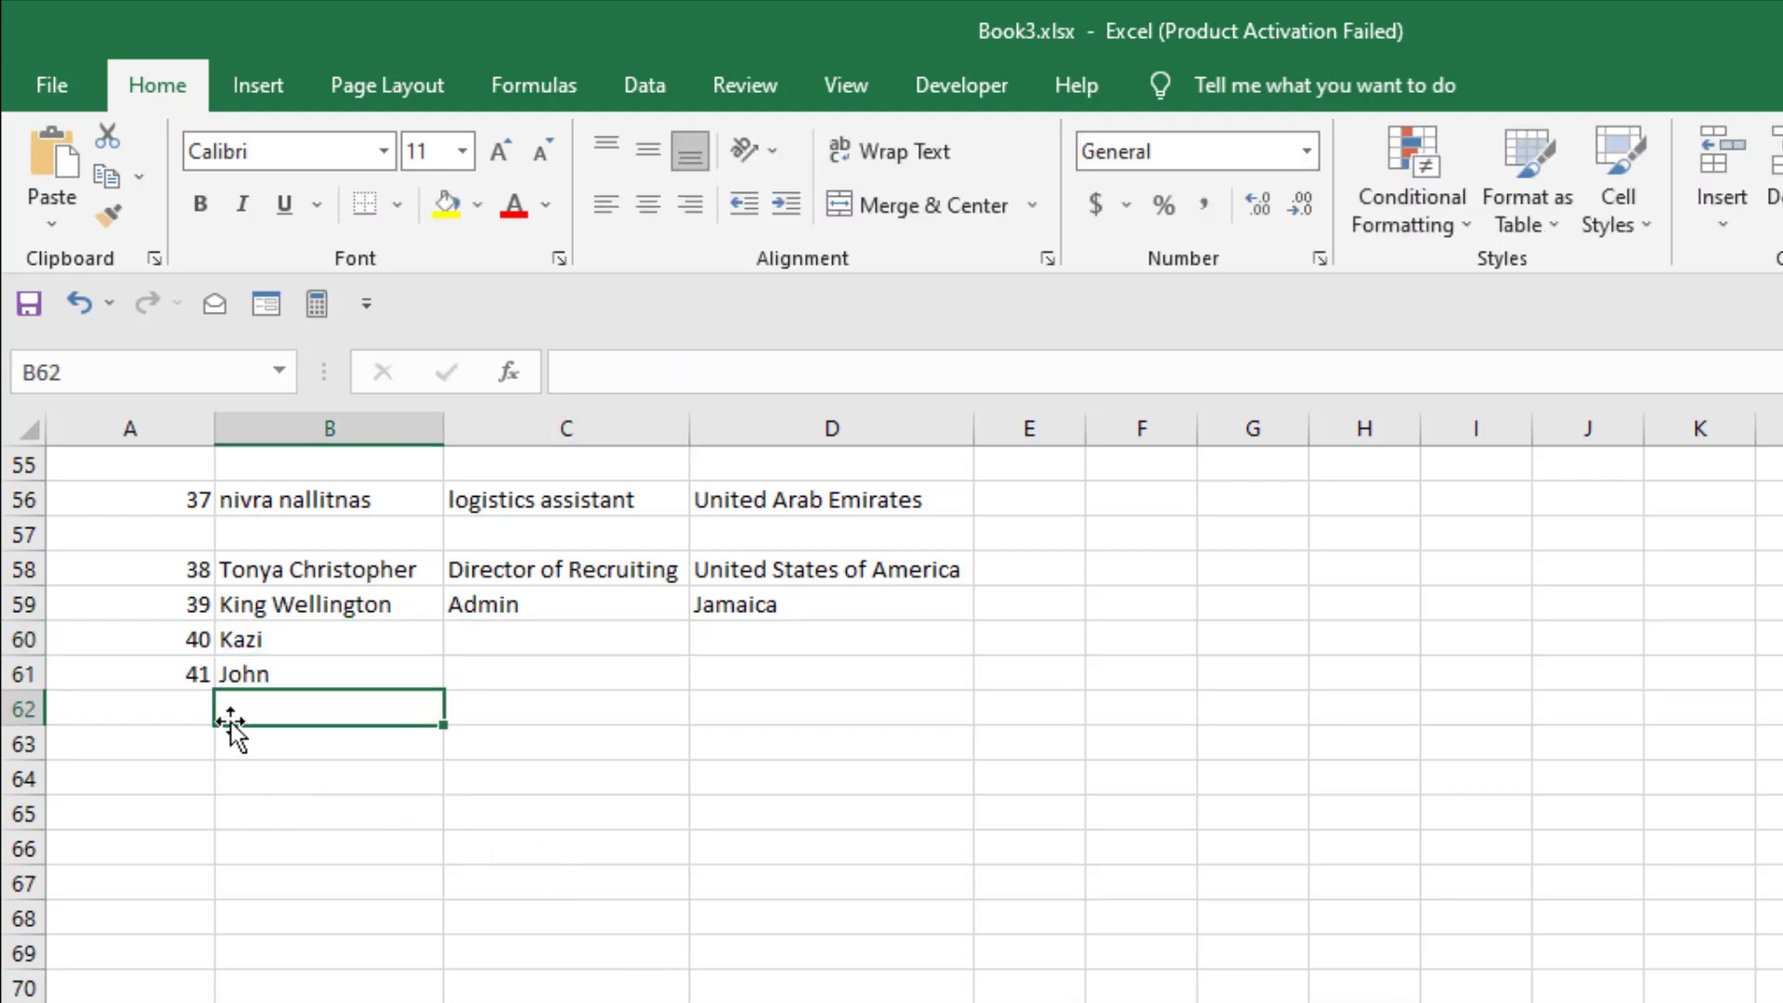
scroll(718, 805, up, 1)
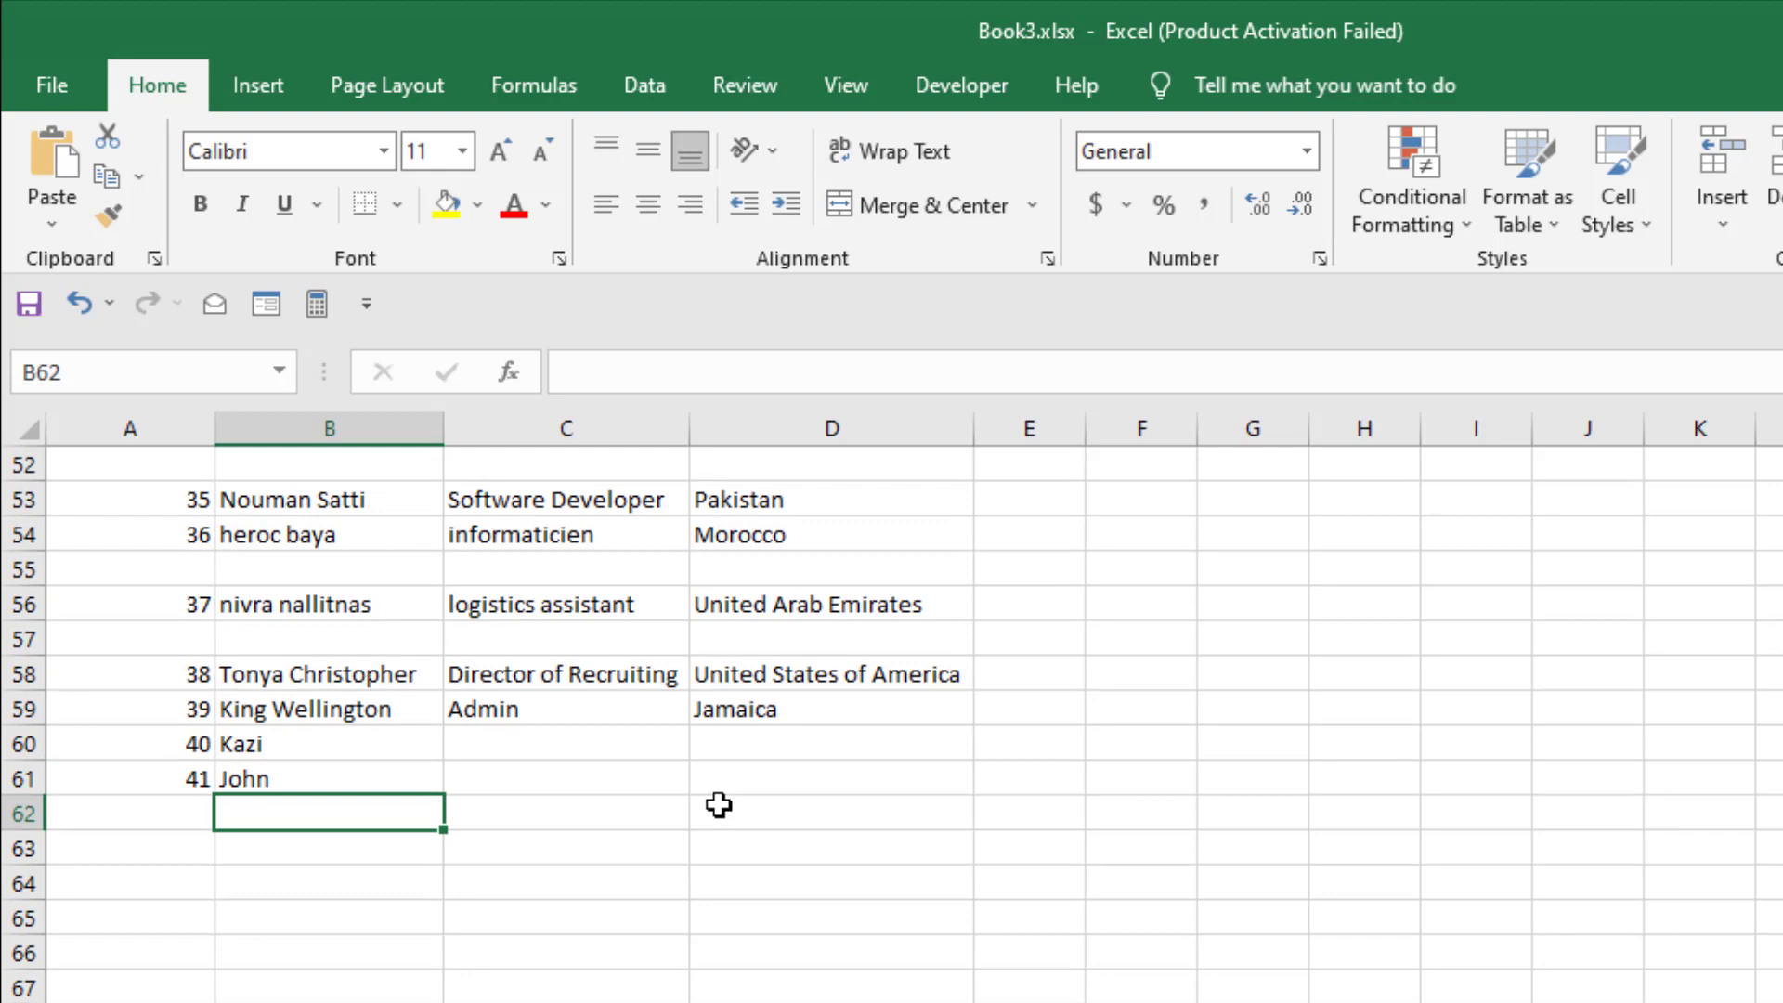
click(172, 612)
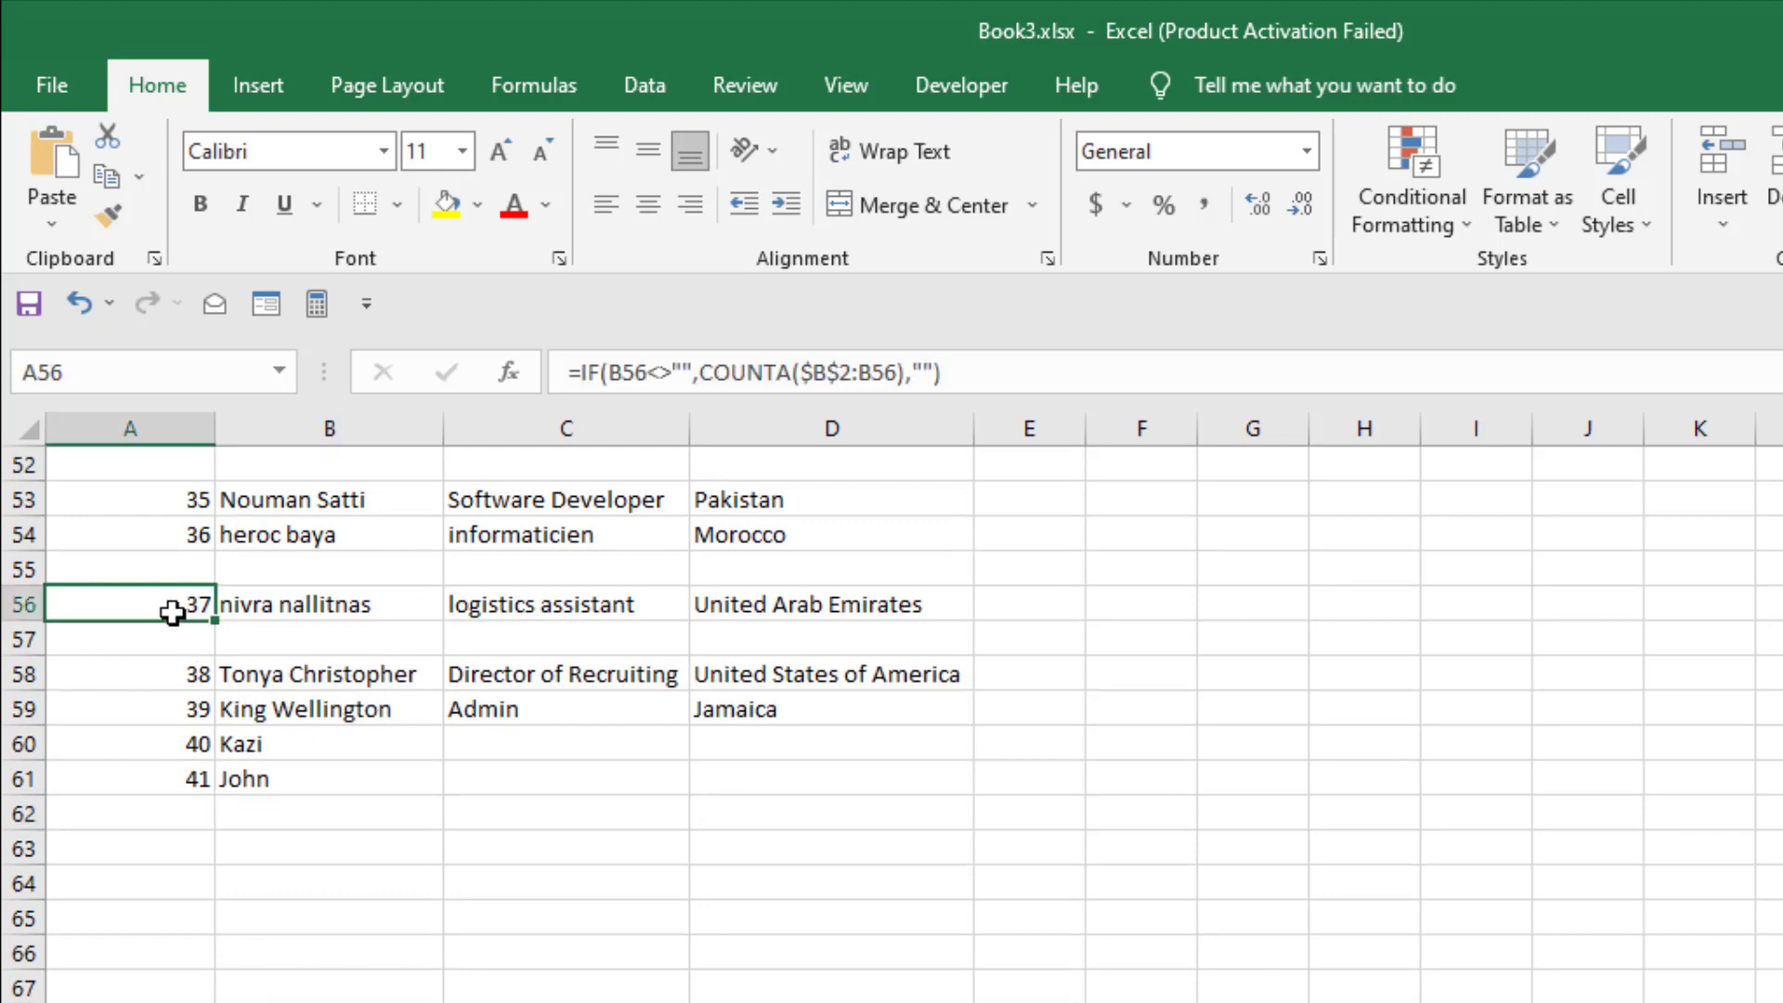
Step: Delete blank row 57 and the Admin/Jamaica row so the list renumbers to end at 40
click(24, 636)
click(166, 672)
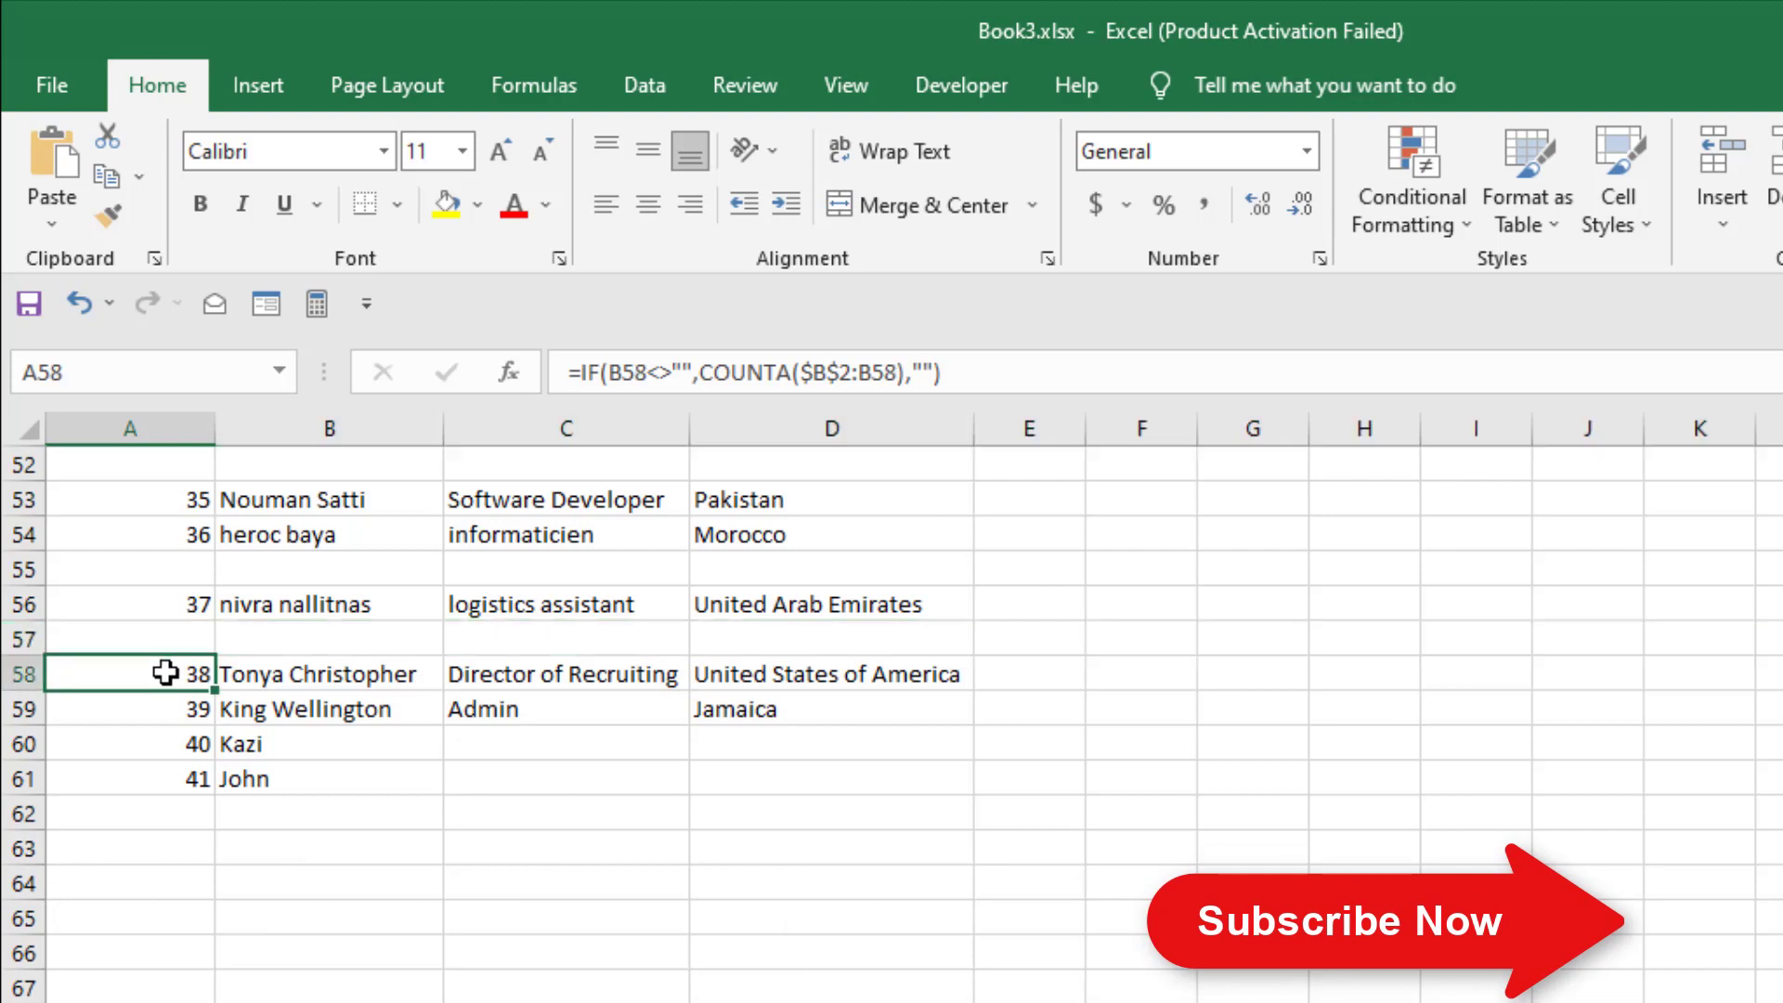
click(23, 638)
right_click(24, 637)
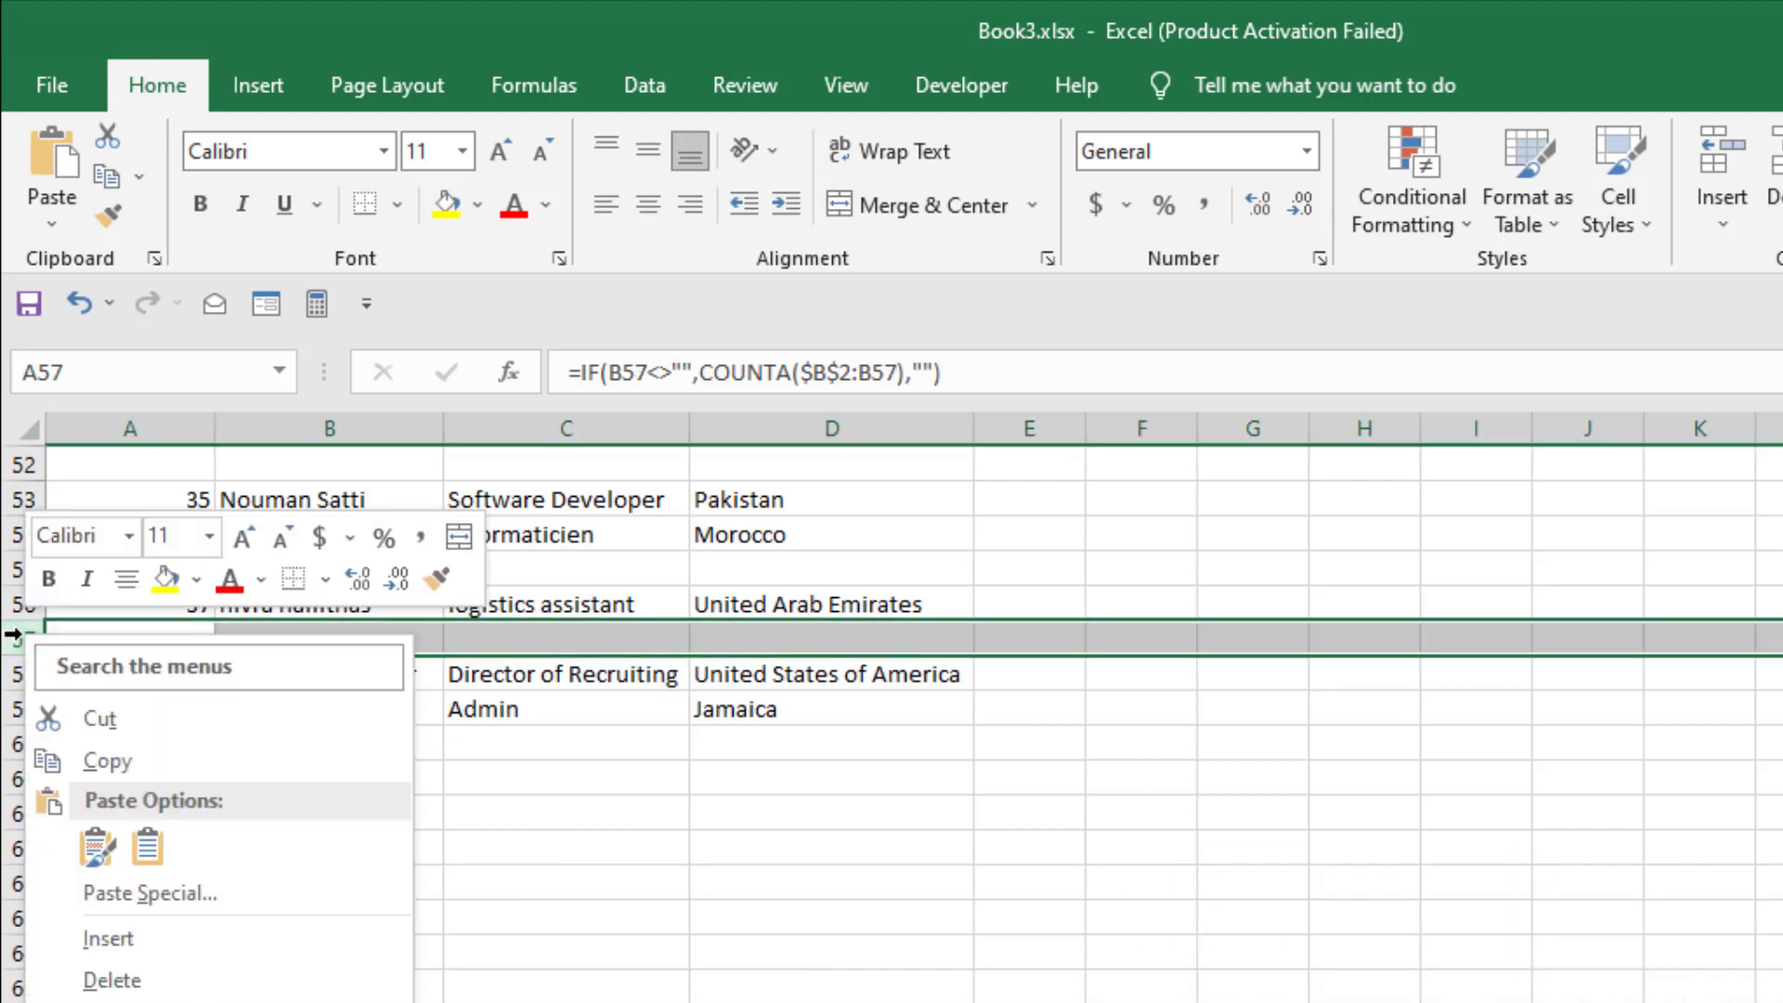
click(137, 966)
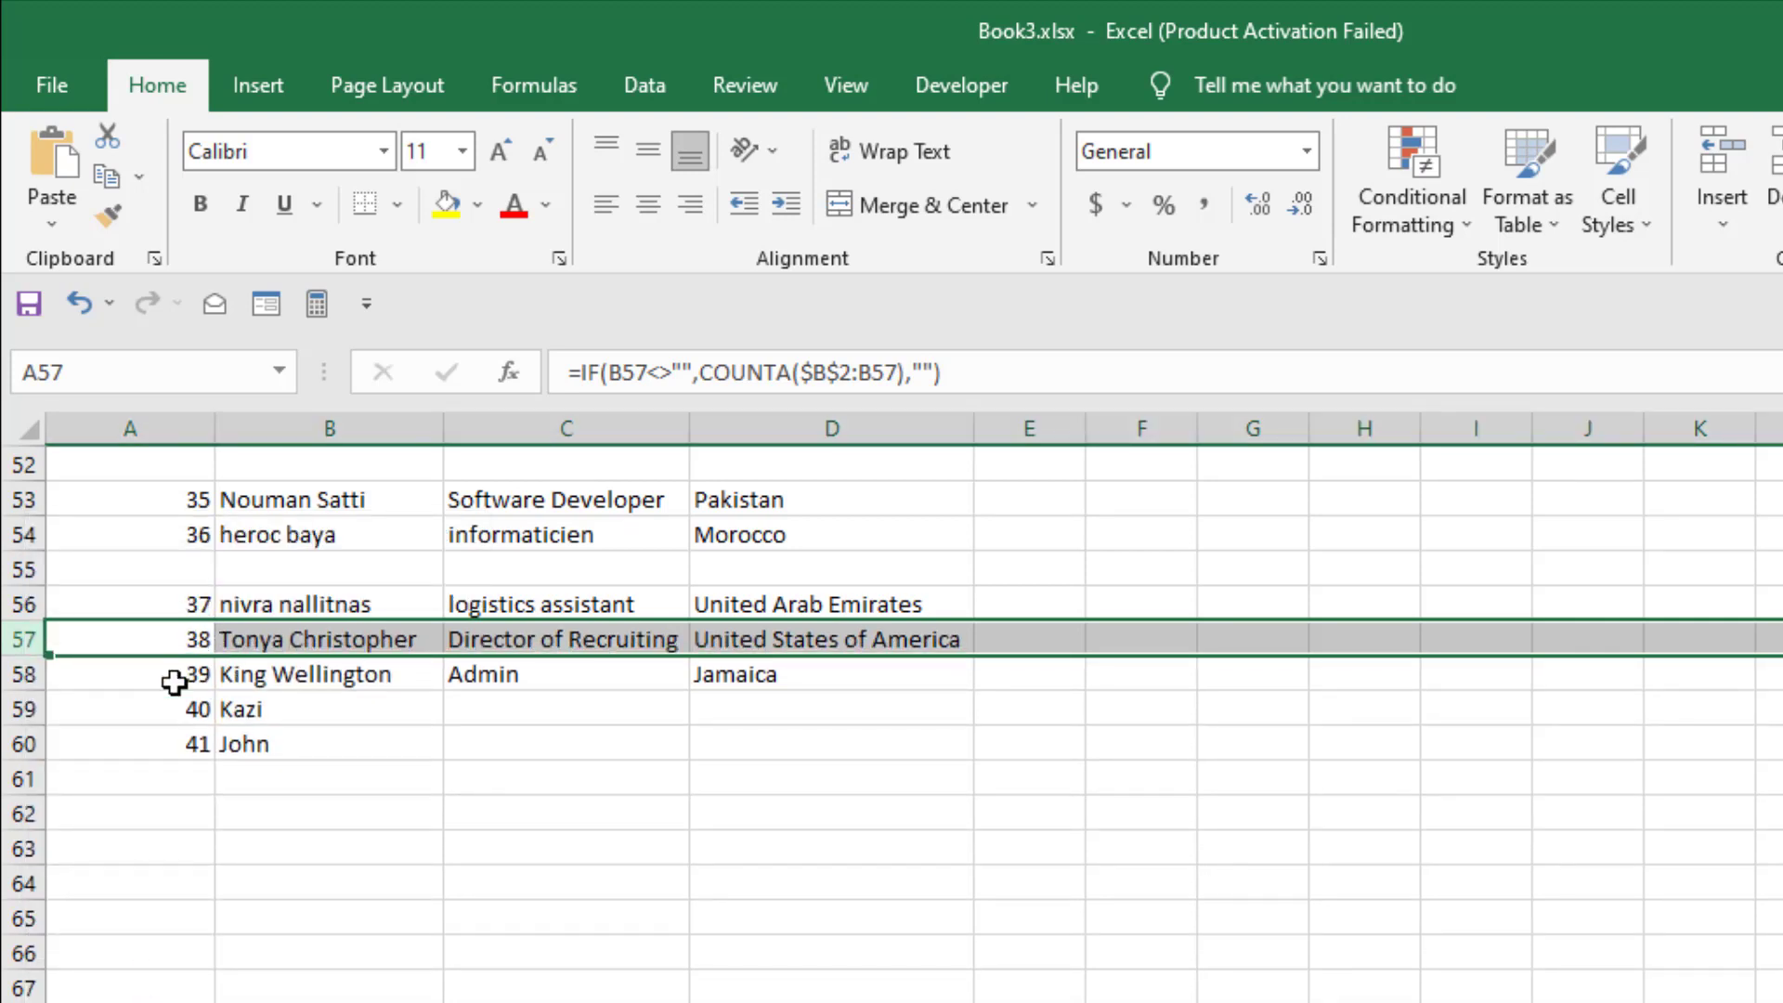
right_click(15, 673)
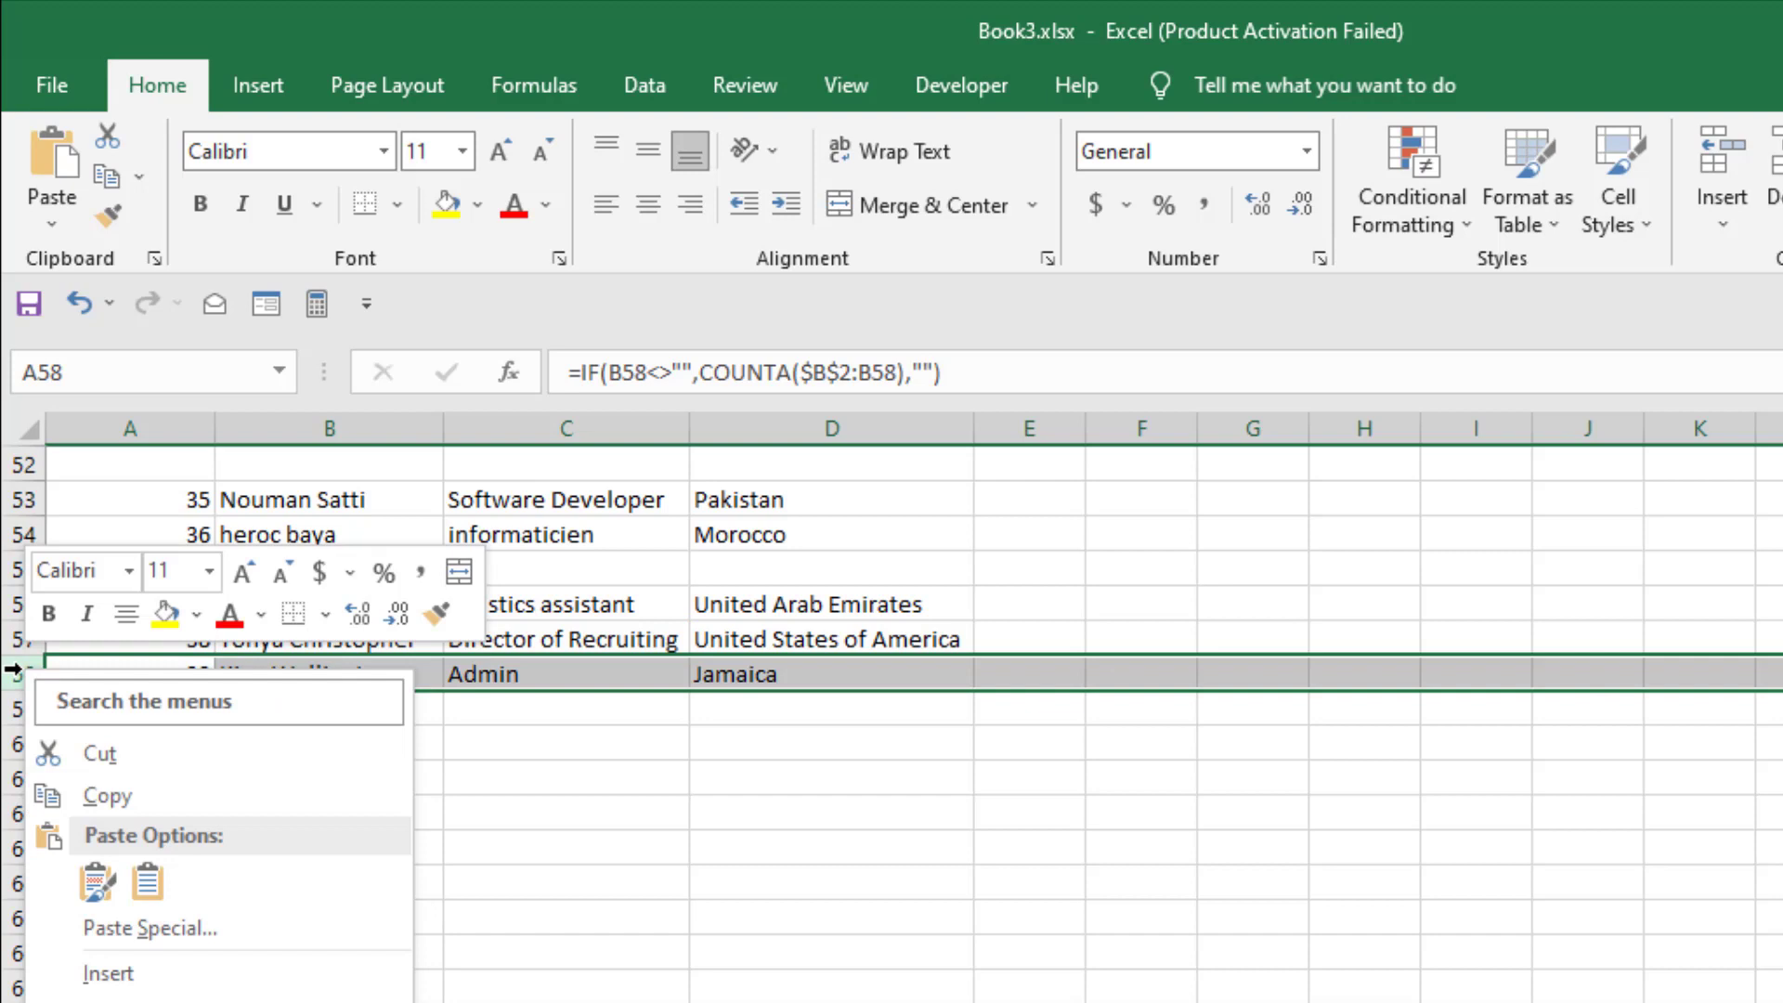
click(140, 1000)
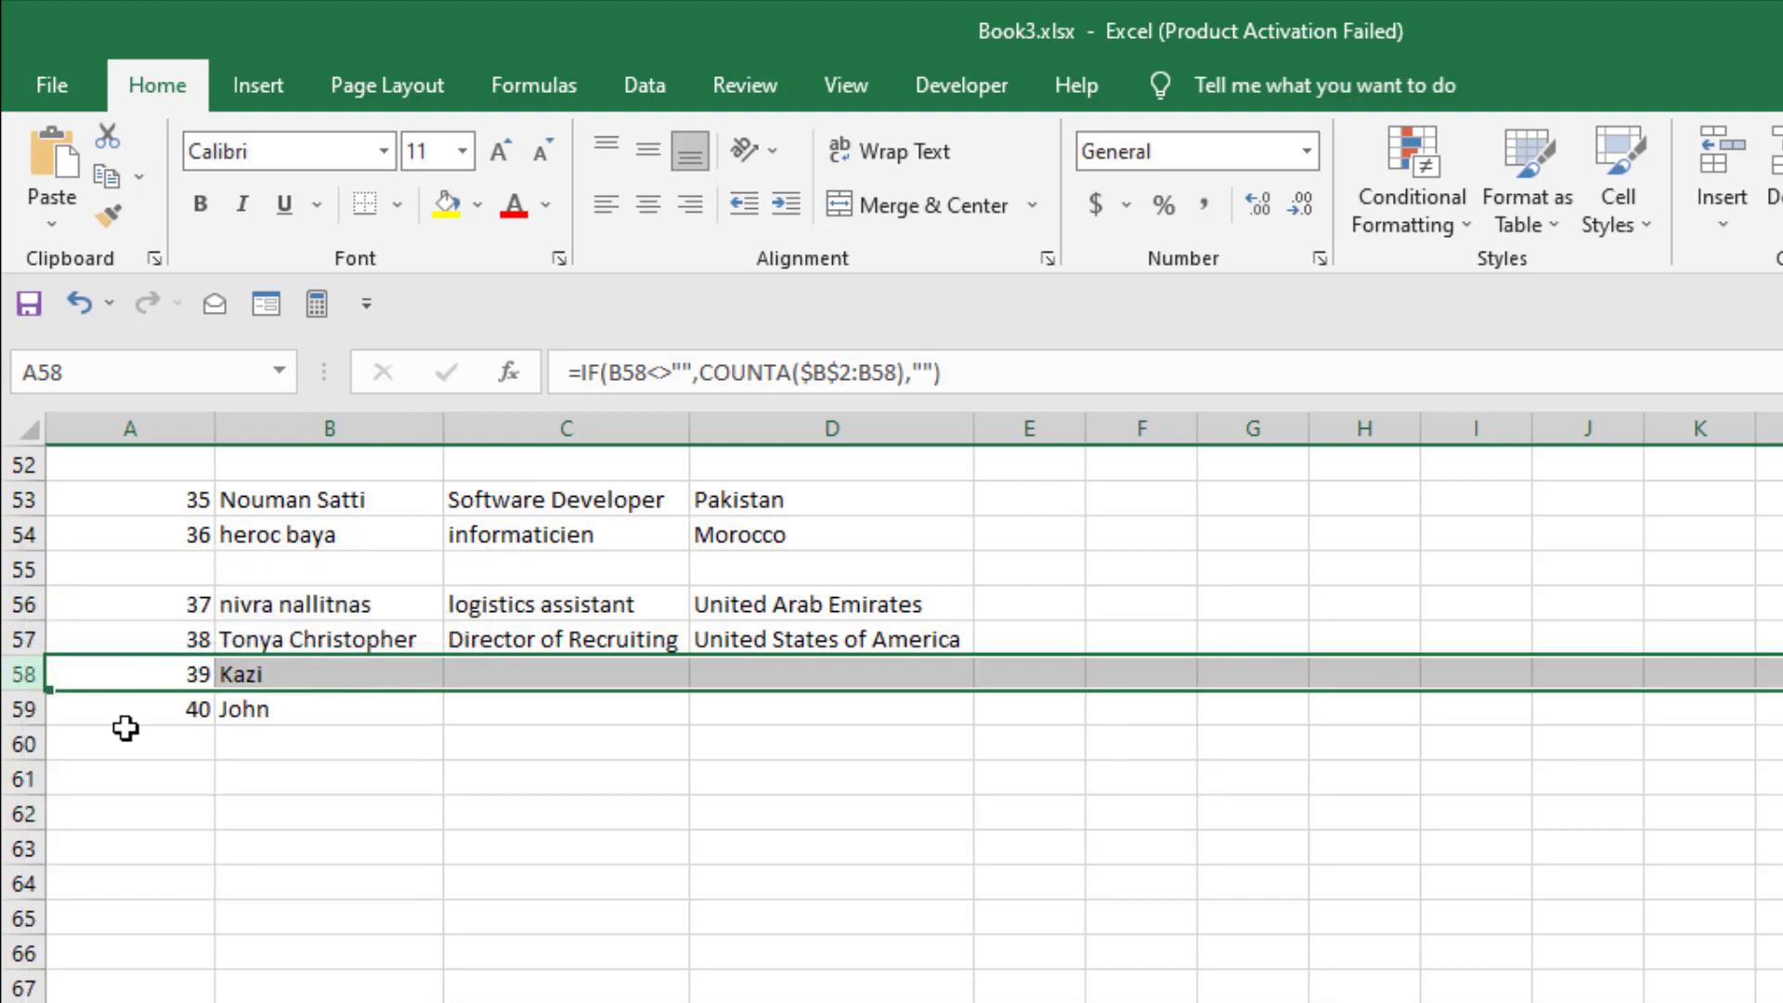
scroll(132, 729, up, 7)
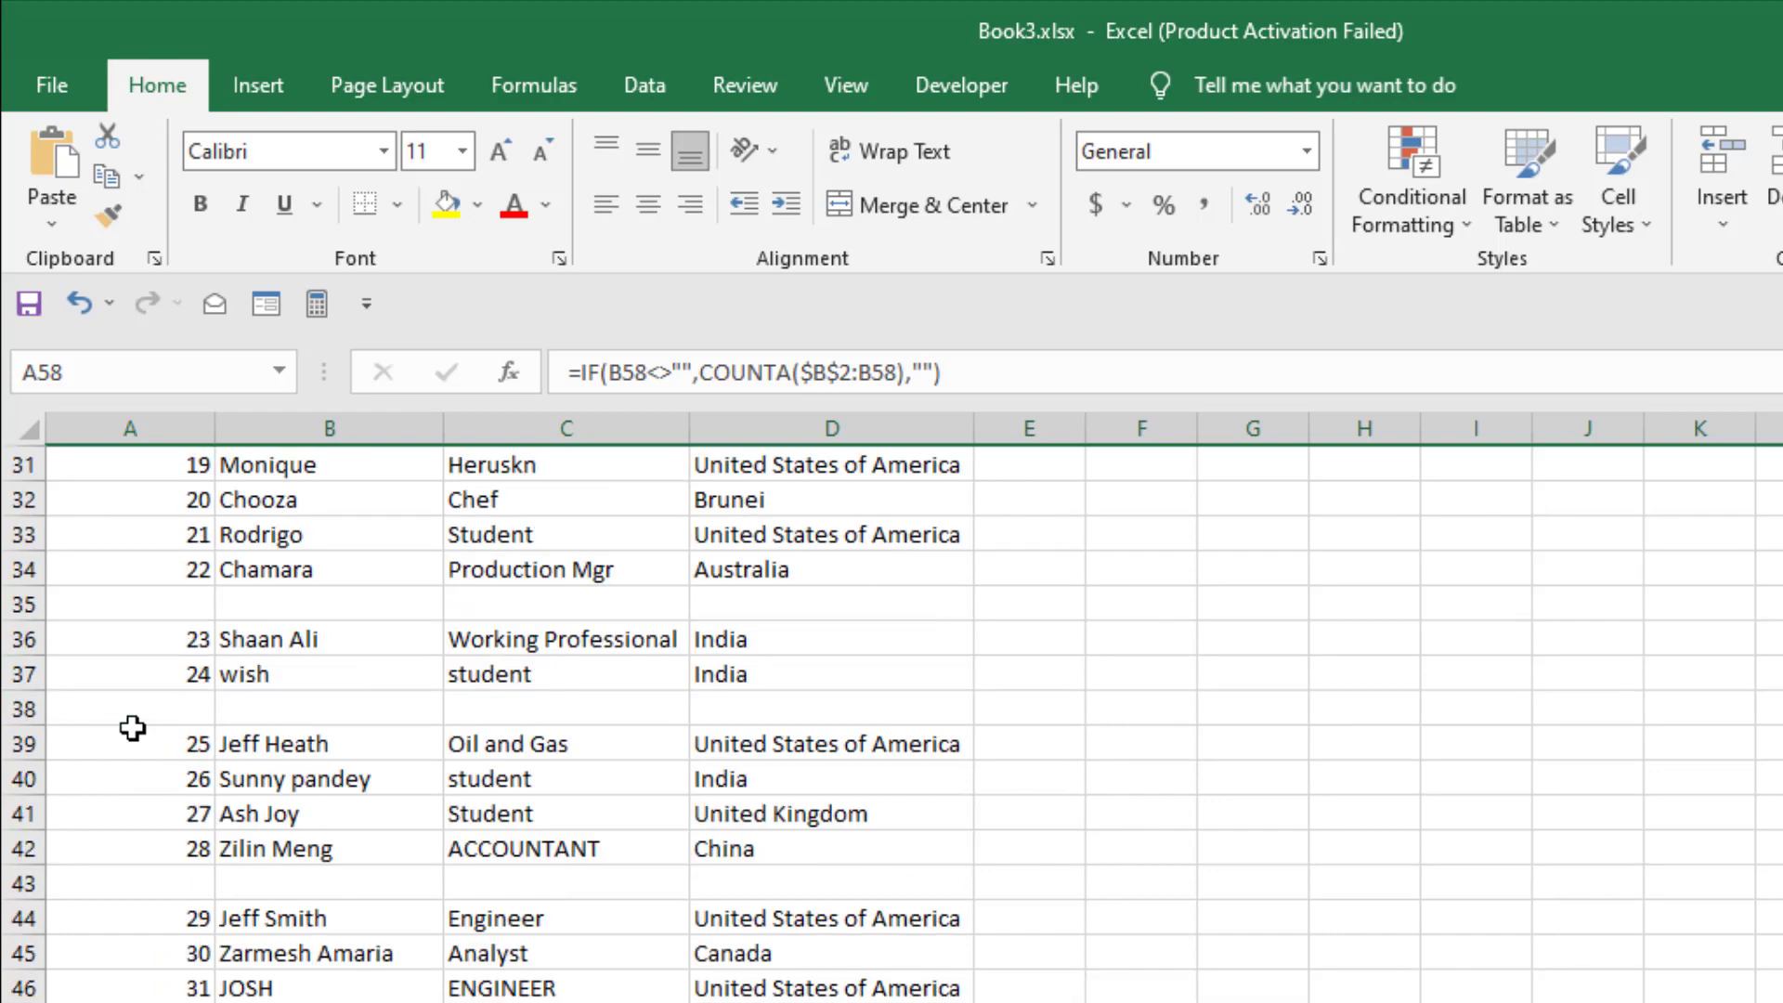
scroll(132, 728, down, 5)
scroll(132, 728, down, 5)
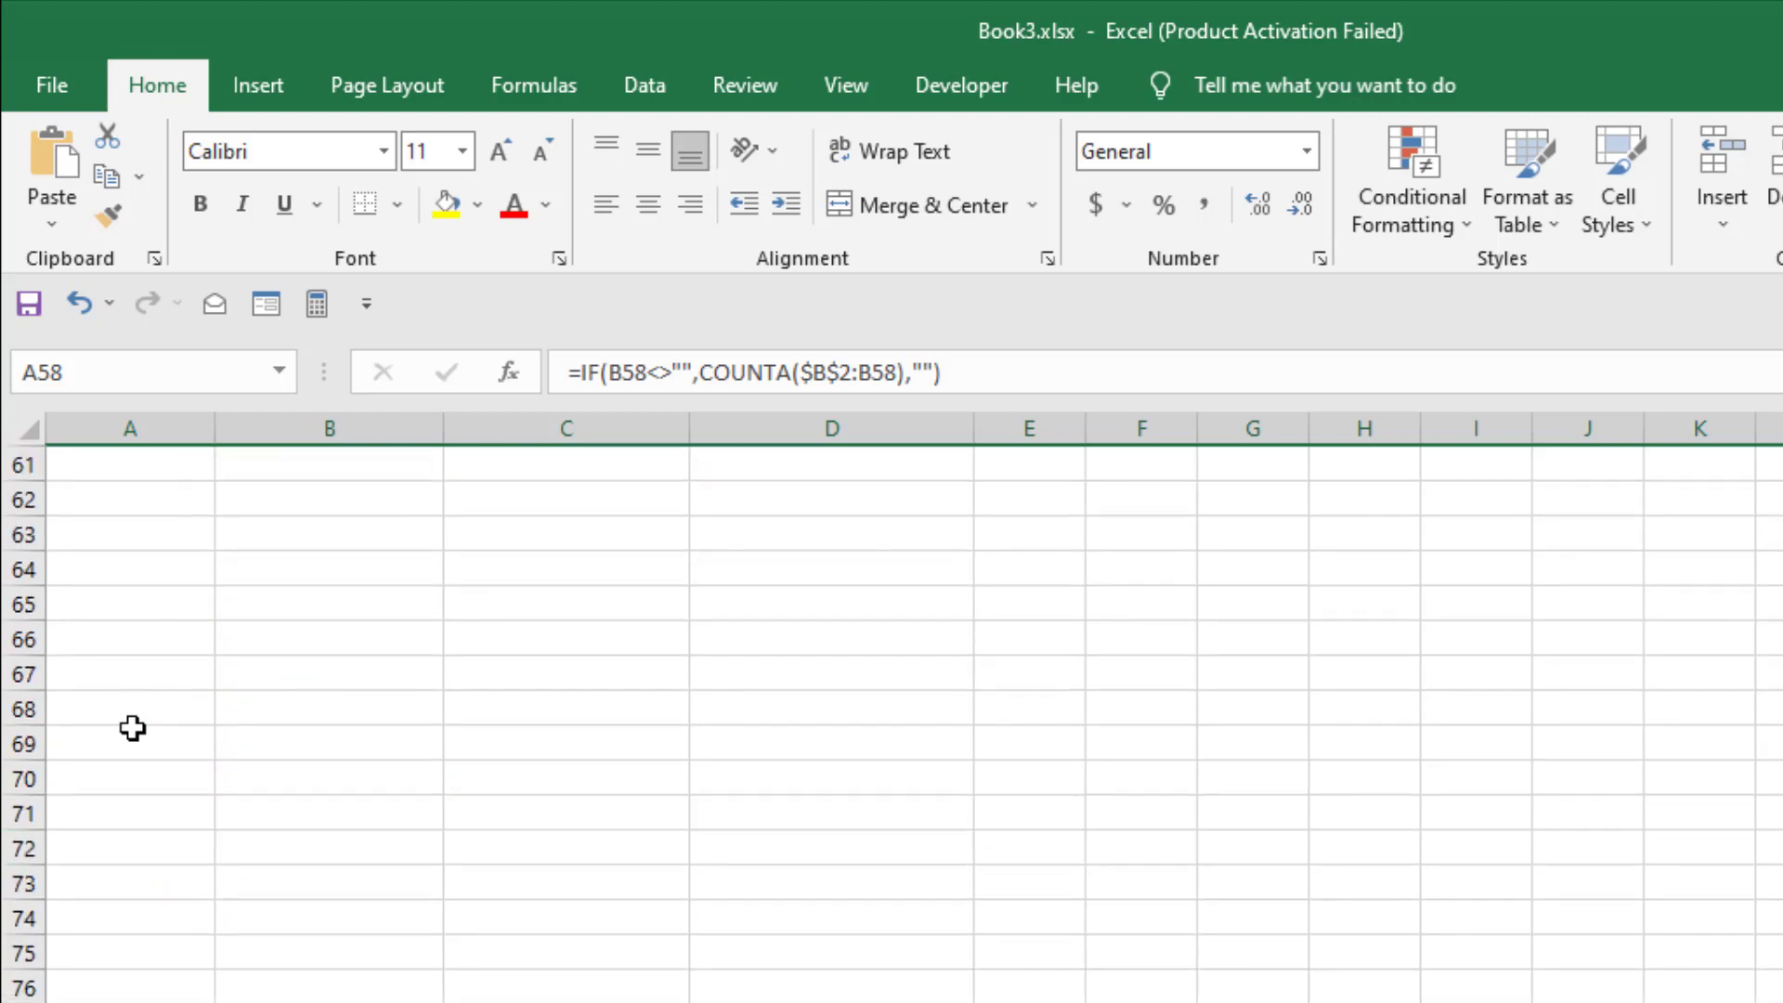
scroll(132, 728, up, 20)
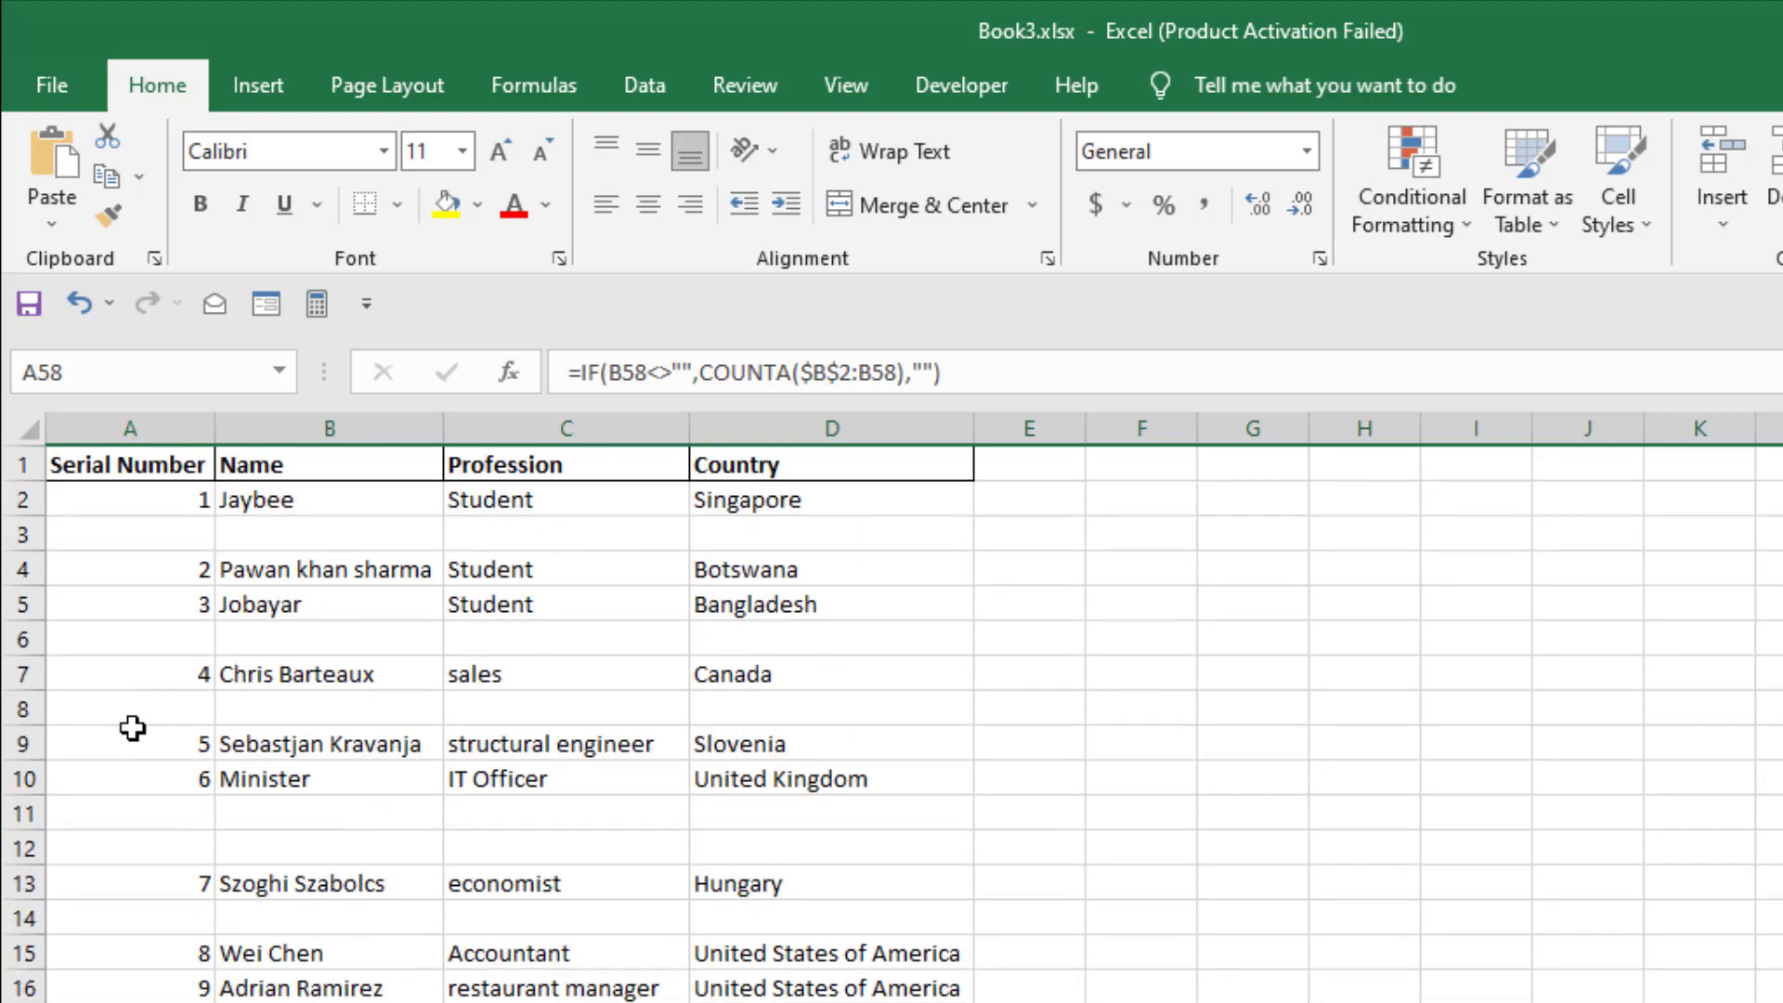